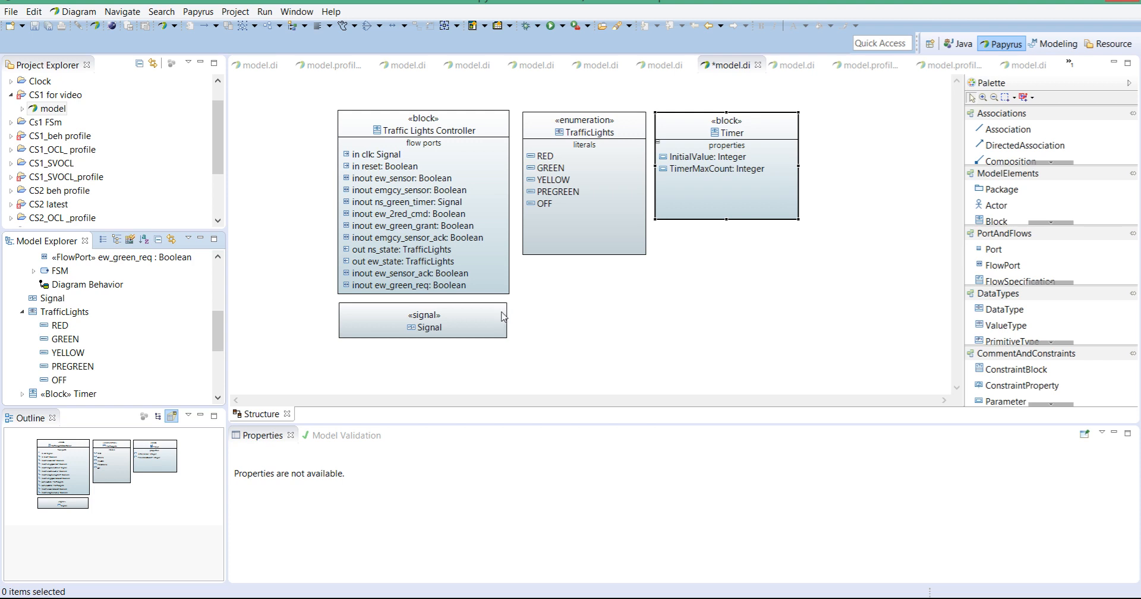
{"action": "left_click", "coordinate": [501, 316]}
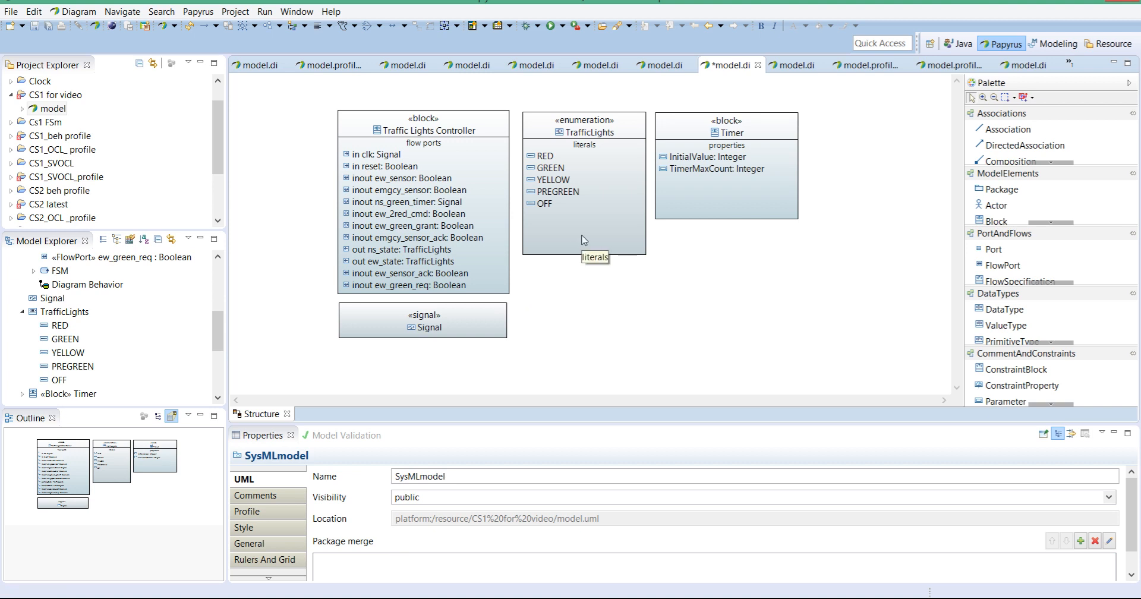
{"action": "left_click", "coordinate": [622, 130]}
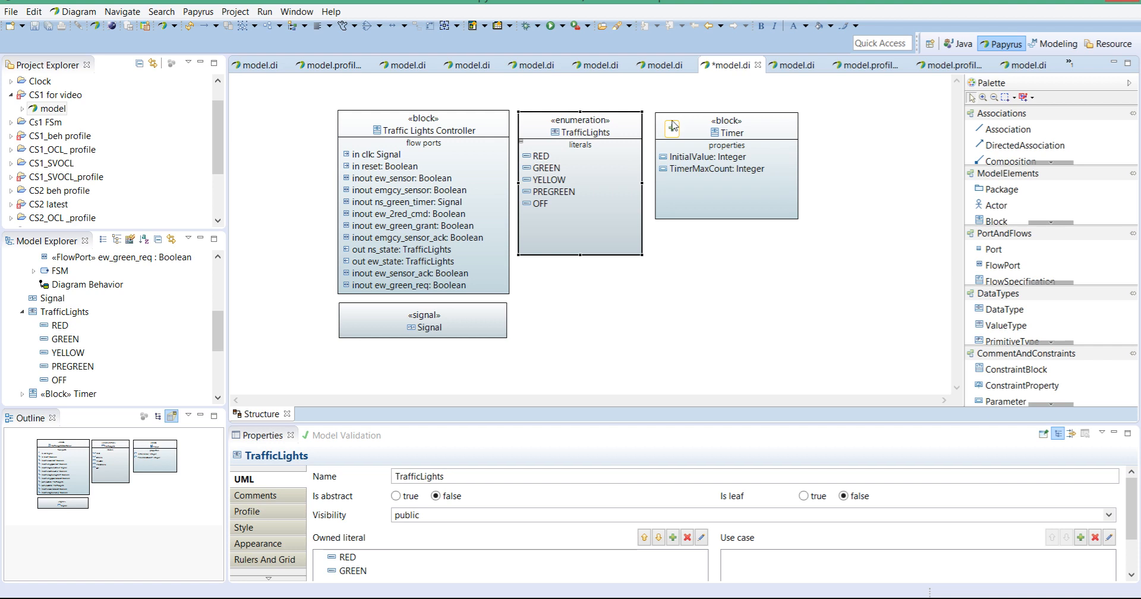
{"action": "left_click", "coordinate": [697, 123]}
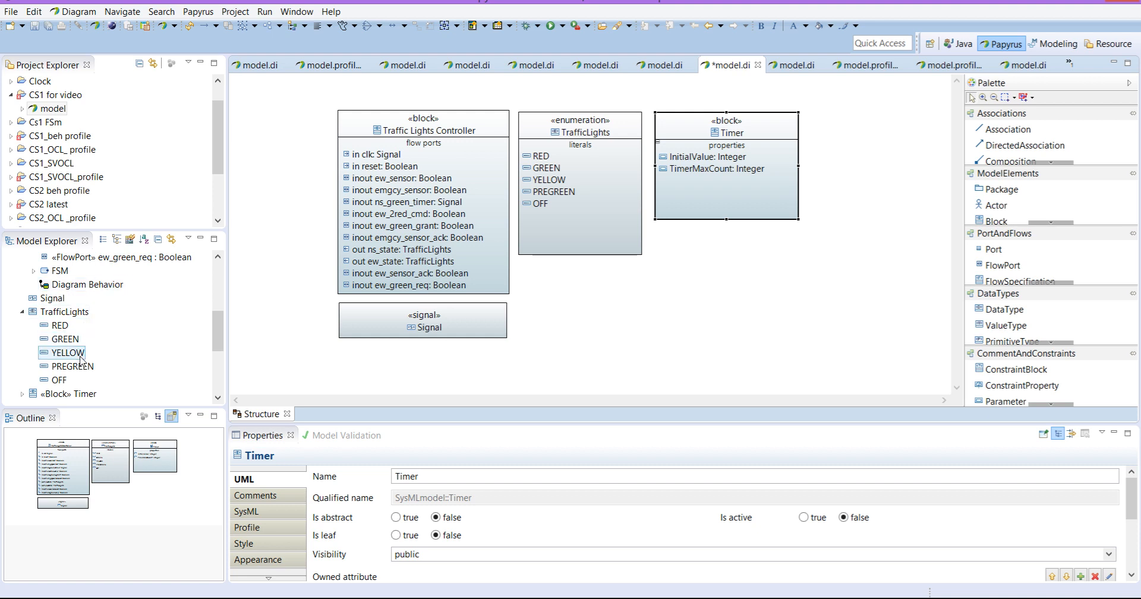
Step: Create a new UML Activity Diagram named "Timer Activity" under the Timer block
{"action": "left_click", "coordinate": [67, 394]}
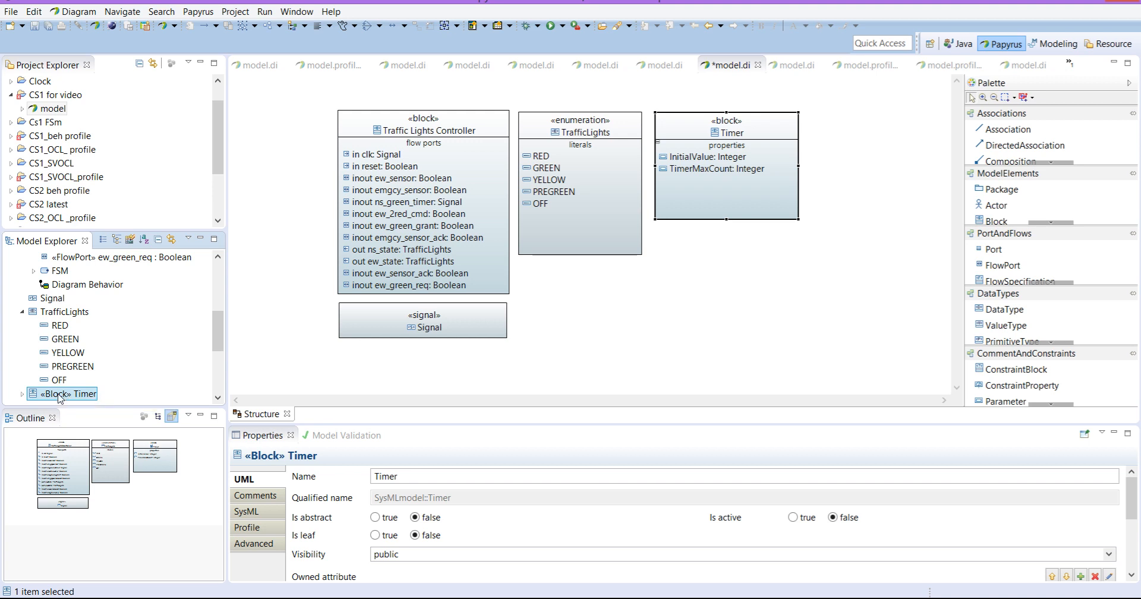
{"action": "right_click", "coordinate": [60, 397]}
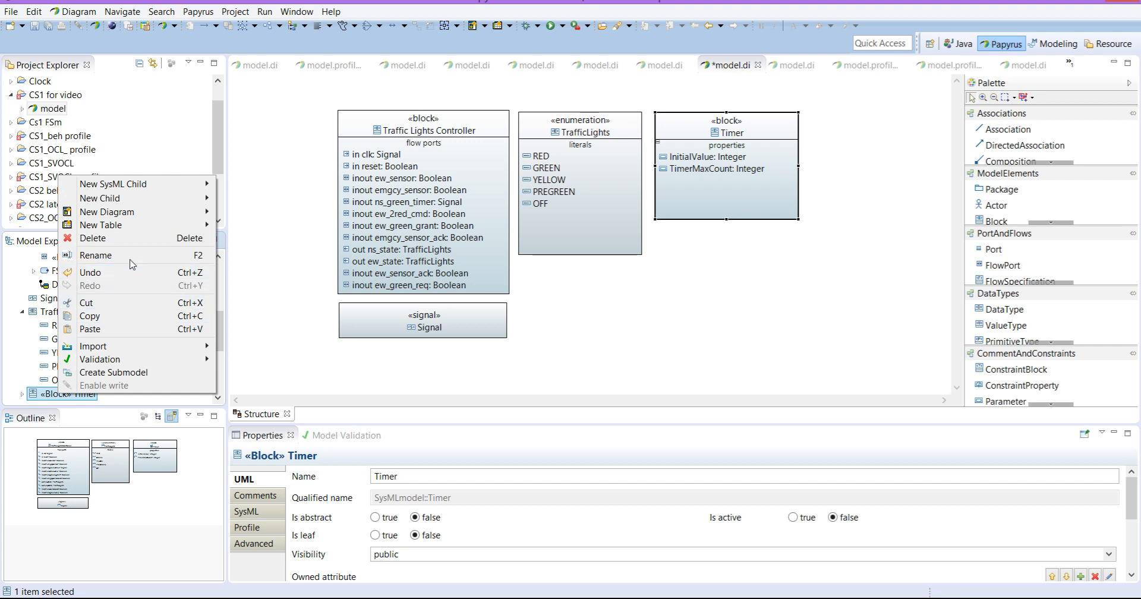
{"action": "mouse_move", "coordinate": [152, 219]}
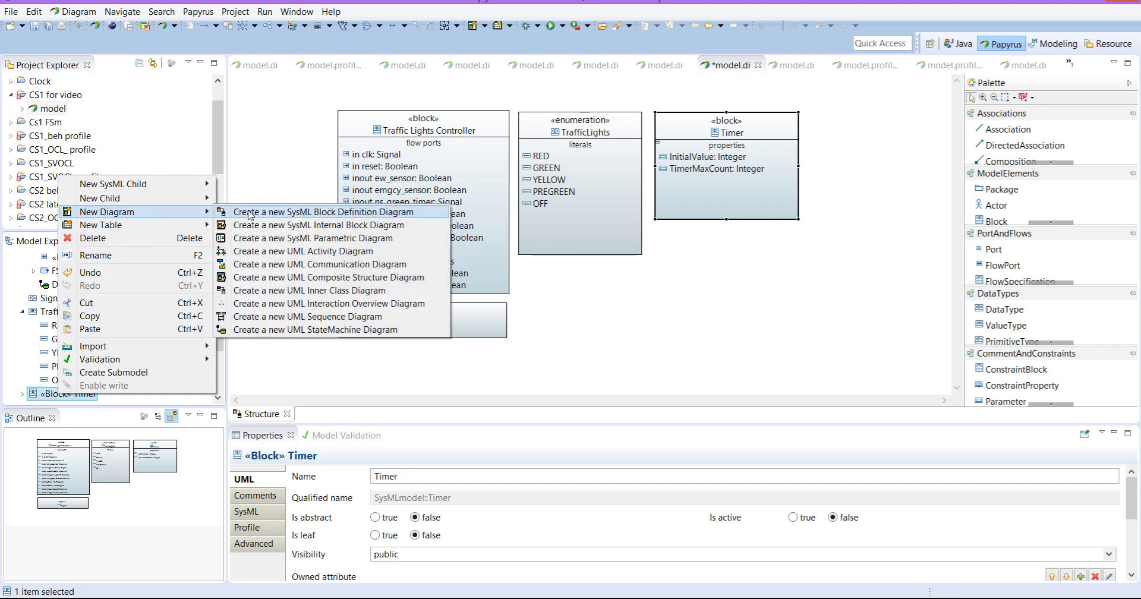
{"action": "left_click", "coordinate": [301, 252]}
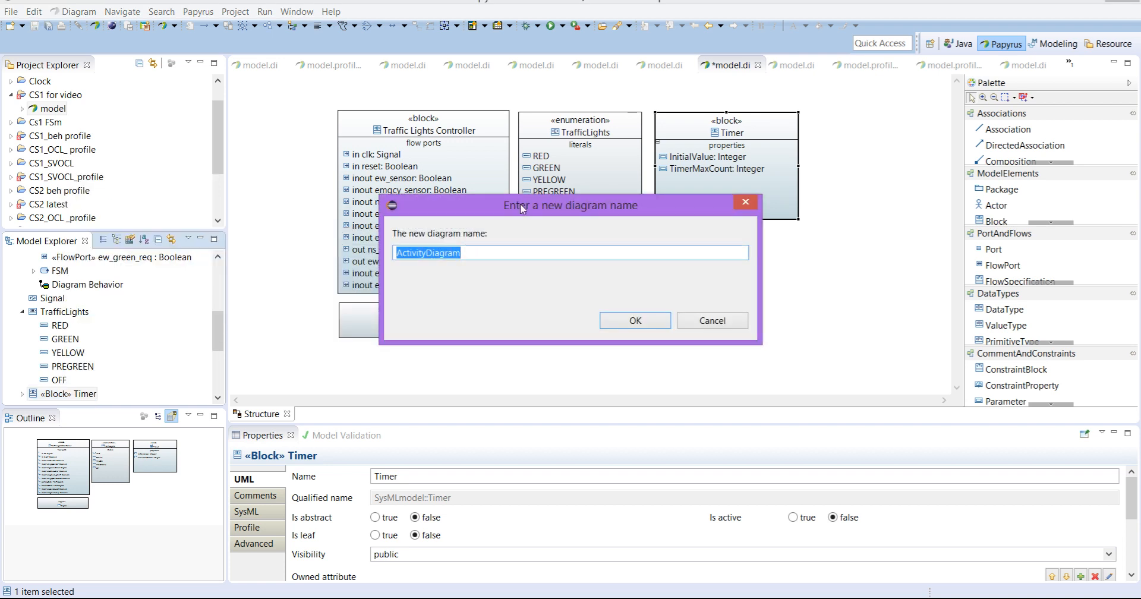
{"action": "left_click_drag", "start_coordinate": [521, 208], "coordinate": [519, 201]}
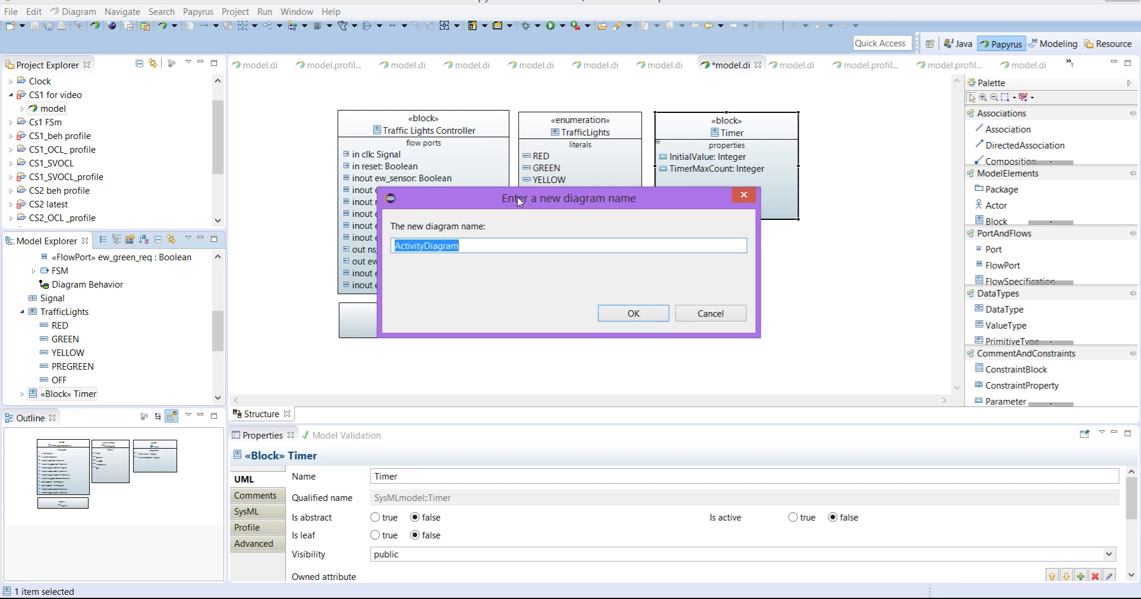
{"action": "left_click", "coordinate": [466, 246]}
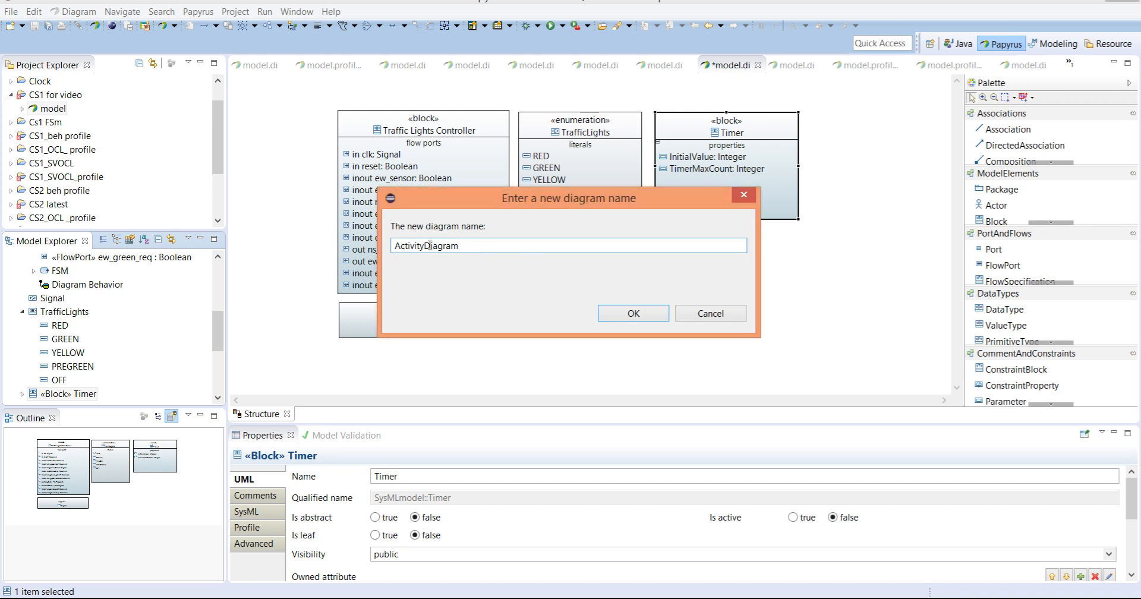
{"action": "left_click_drag", "start_coordinate": [460, 246], "coordinate": [385, 247]}
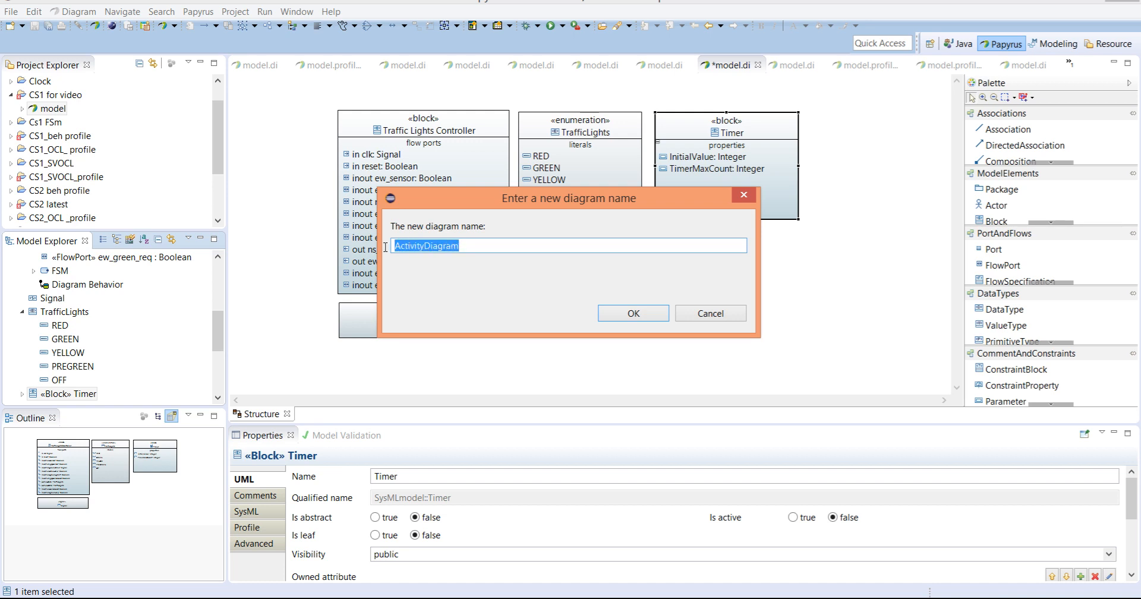
{"action": "type", "text": "Timer Activity"}
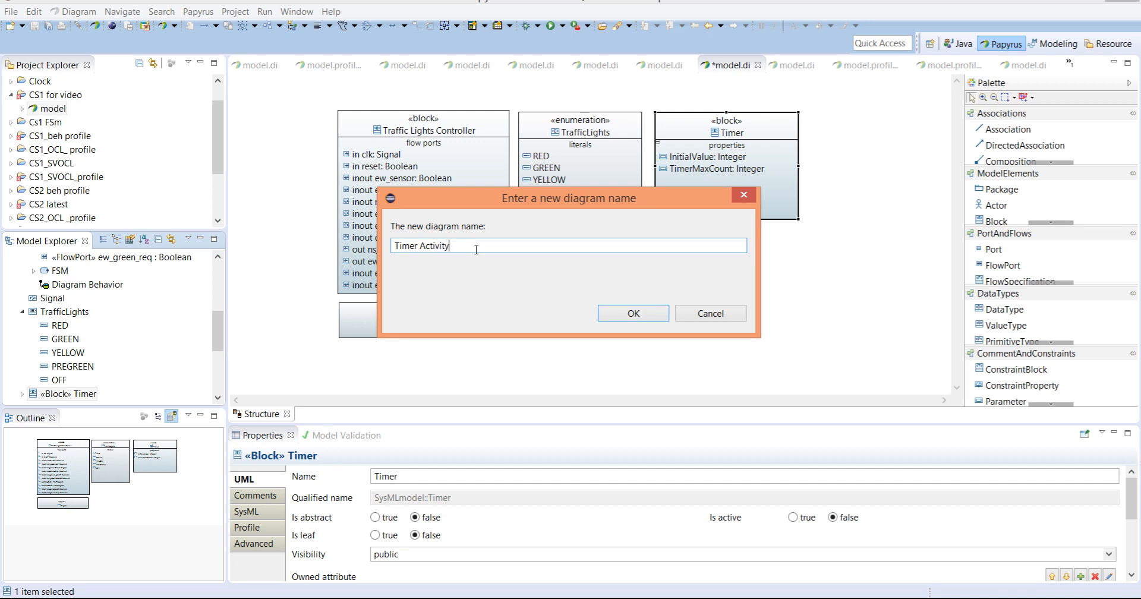
{"action": "left_click", "coordinate": [631, 311]}
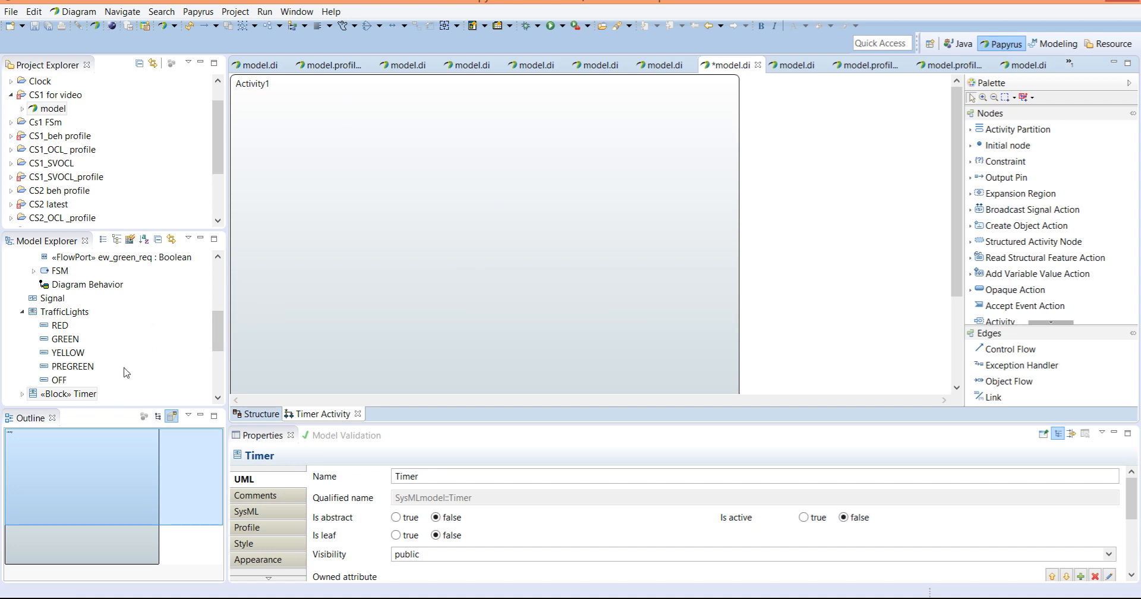
Step: Expand the Timer block in the model tree and widen the Activity1 frame to almost the full canvas width
{"action": "left_click", "coordinate": [23, 393]}
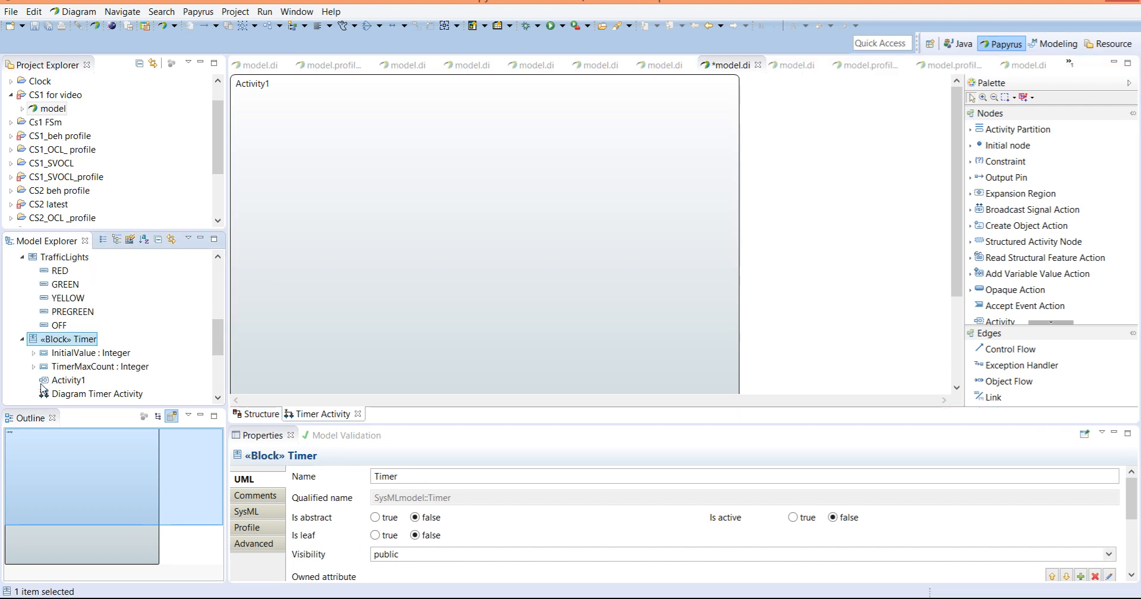
{"action": "left_click", "coordinate": [67, 393]}
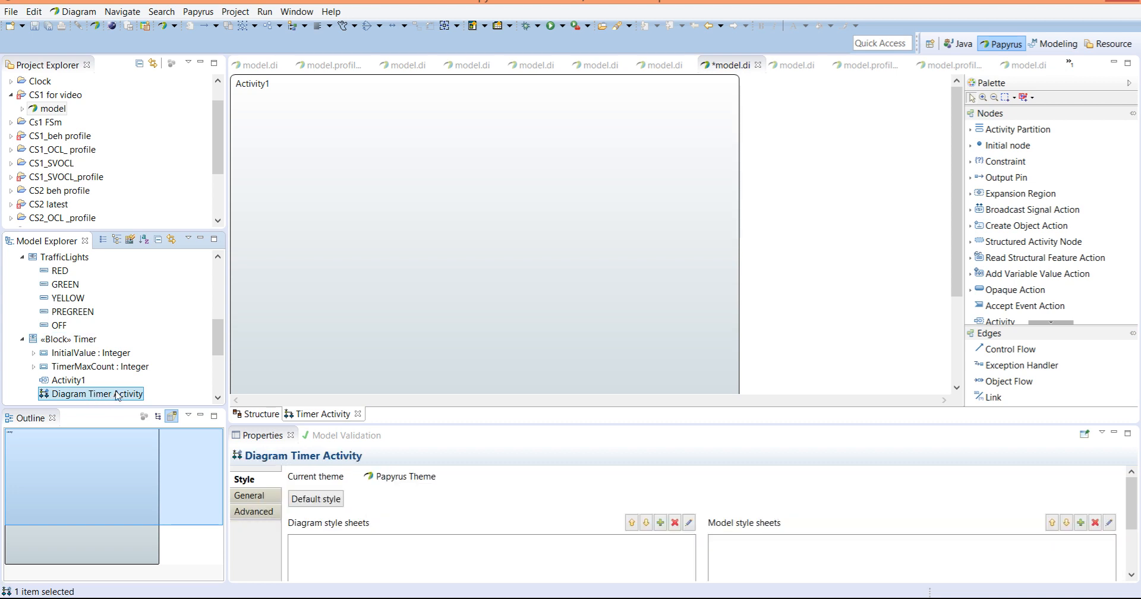
{"action": "left_click", "coordinate": [492, 256]}
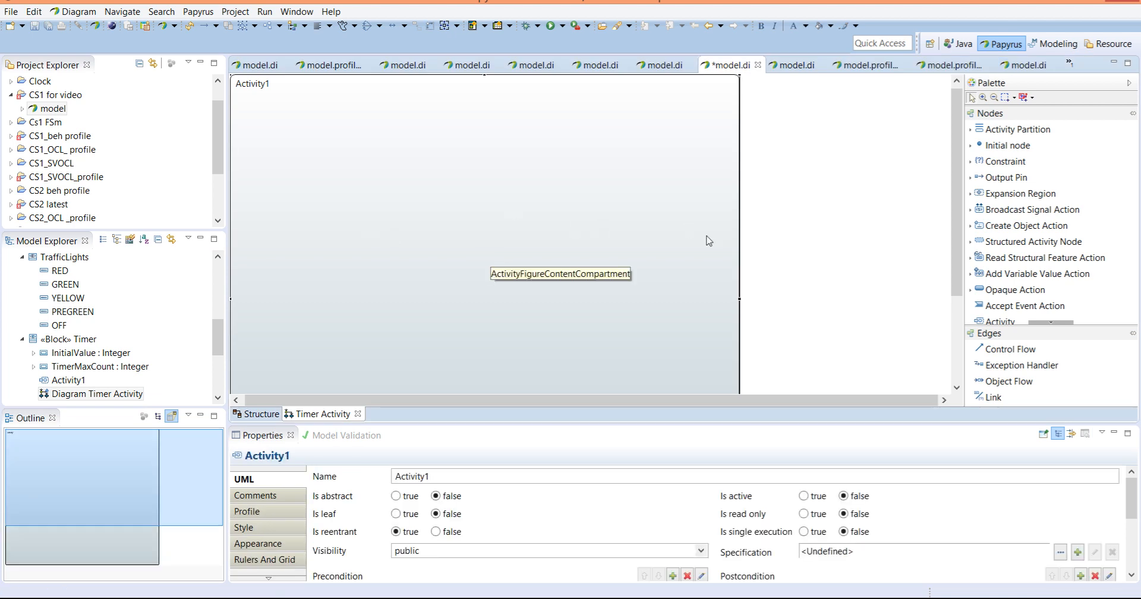
{"action": "left_click_drag", "start_coordinate": [739, 297], "coordinate": [940, 271]}
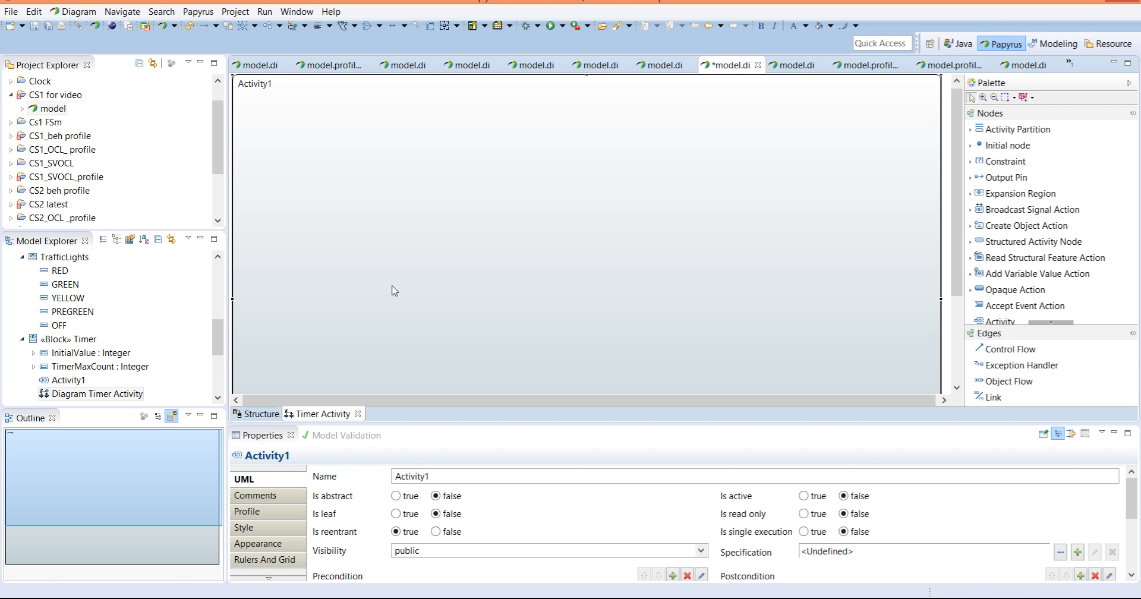
Step: Look through Activity1's comments, profile, style, appearance, and rulers and grid properties
{"action": "left_click", "coordinate": [264, 437]}
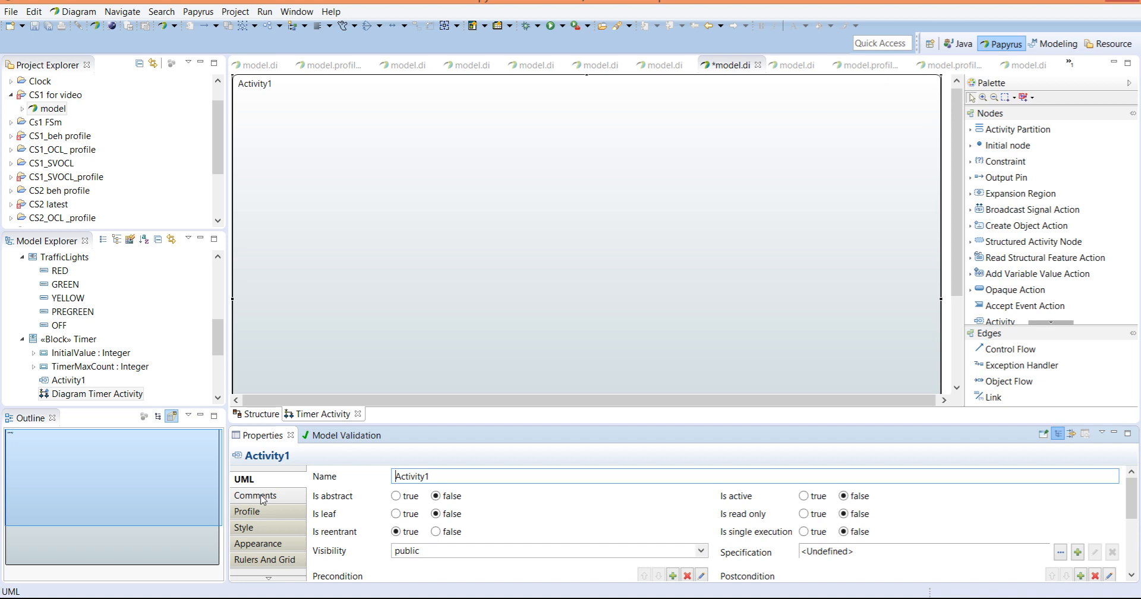
{"action": "left_click", "coordinate": [262, 497]}
{"action": "left_click", "coordinate": [266, 512]}
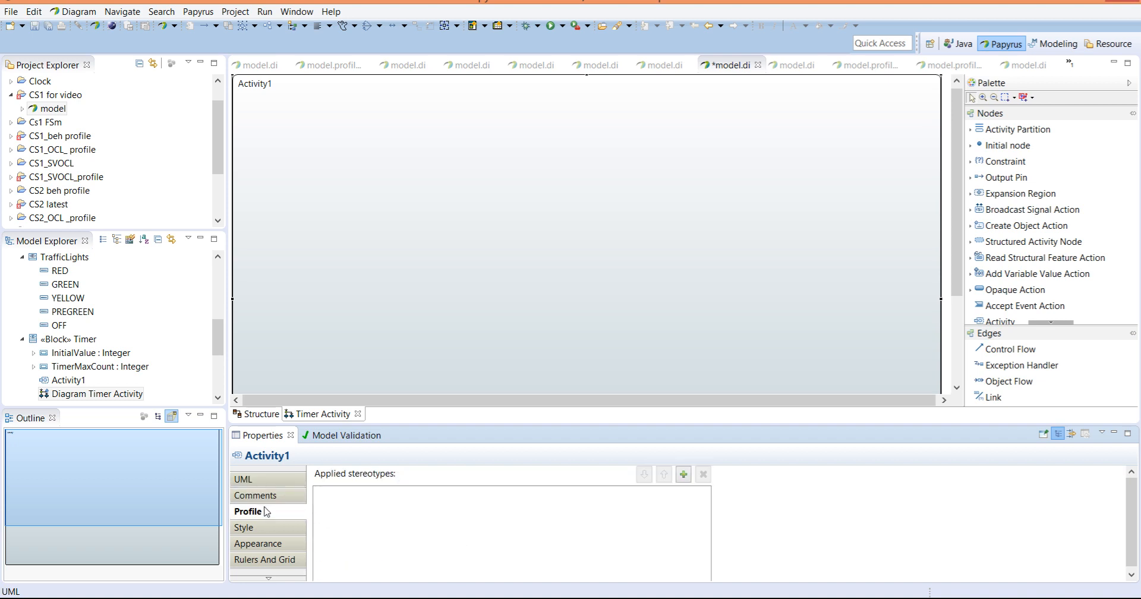
{"action": "left_click", "coordinate": [267, 528]}
{"action": "left_click", "coordinate": [272, 543]}
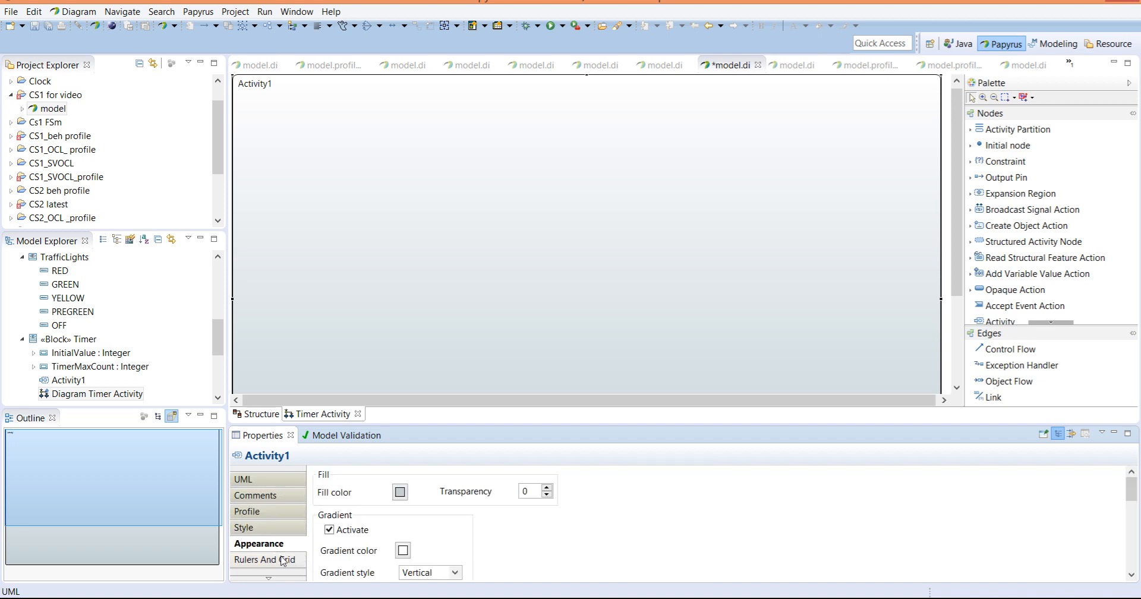
{"action": "left_click", "coordinate": [283, 561]}
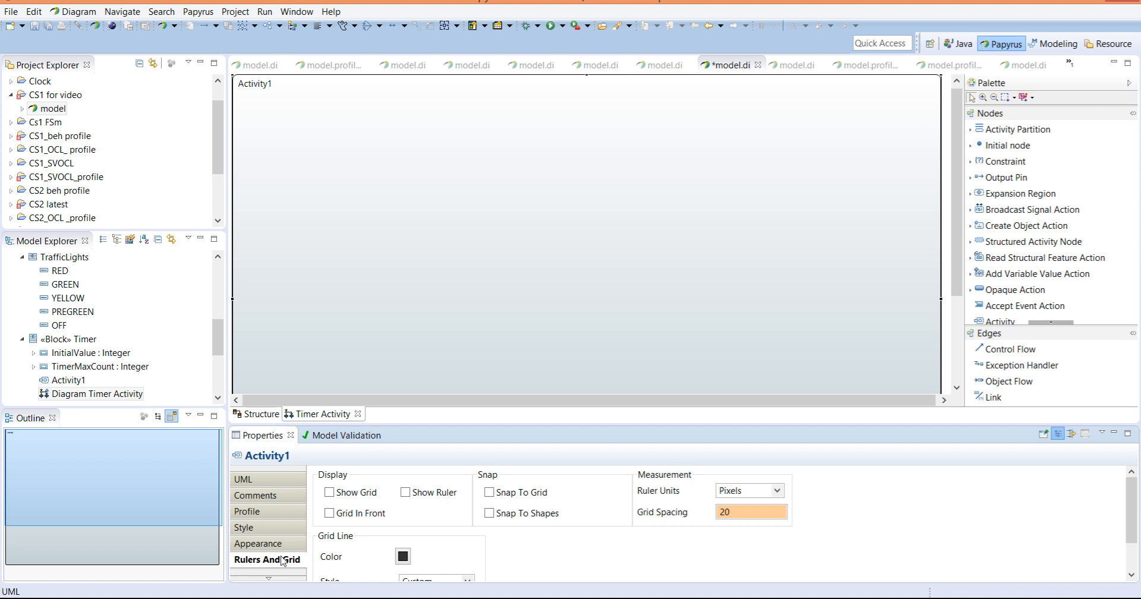
Step: Rename the Activity1 activity as "Timer" in its UML properties
{"action": "left_click", "coordinate": [281, 482]}
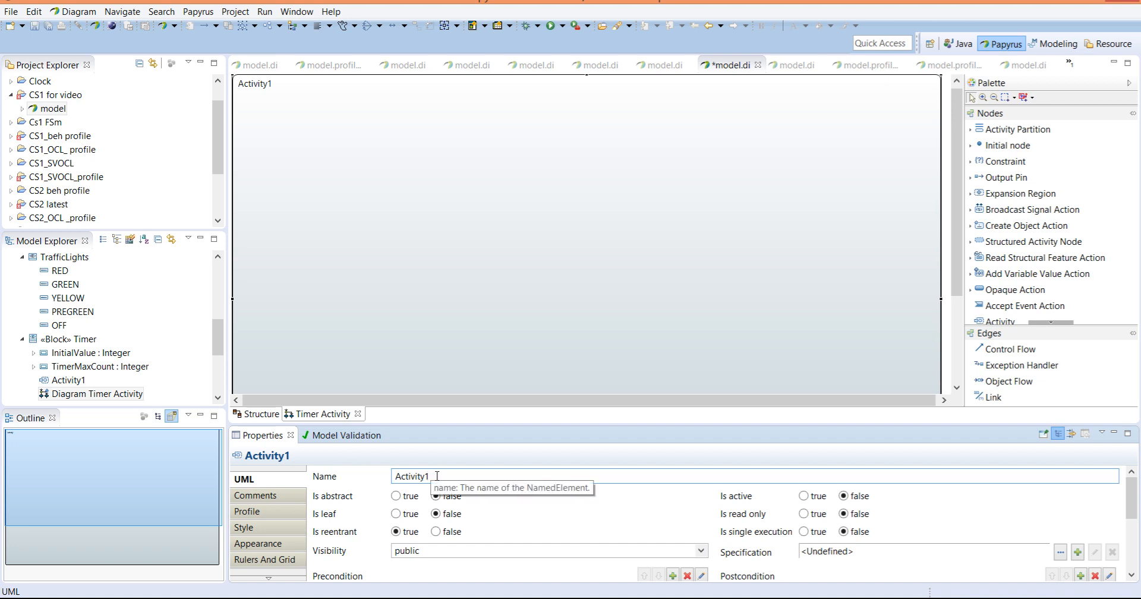
{"action": "left_click_drag", "start_coordinate": [436, 476], "coordinate": [391, 477]}
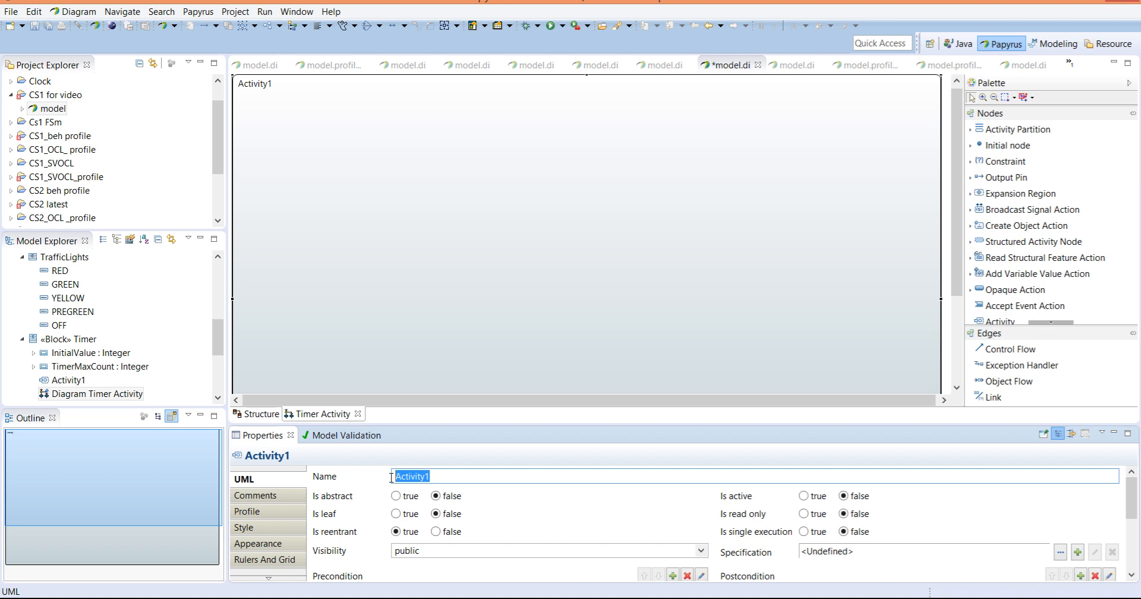
{"action": "type", "text": "Timer"}
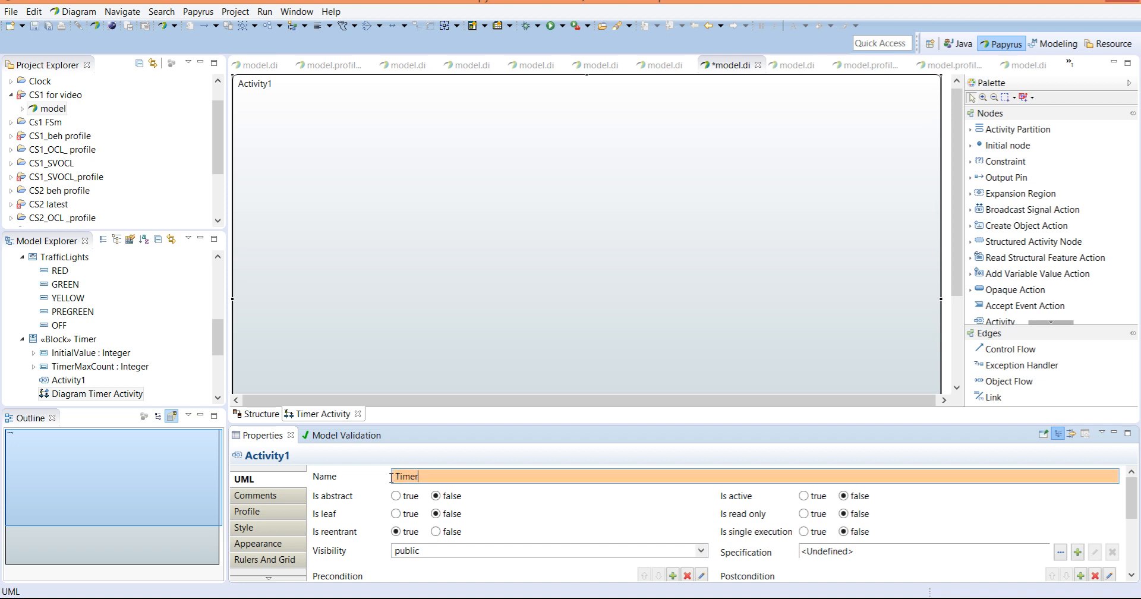
{"action": "key", "text": "Return"}
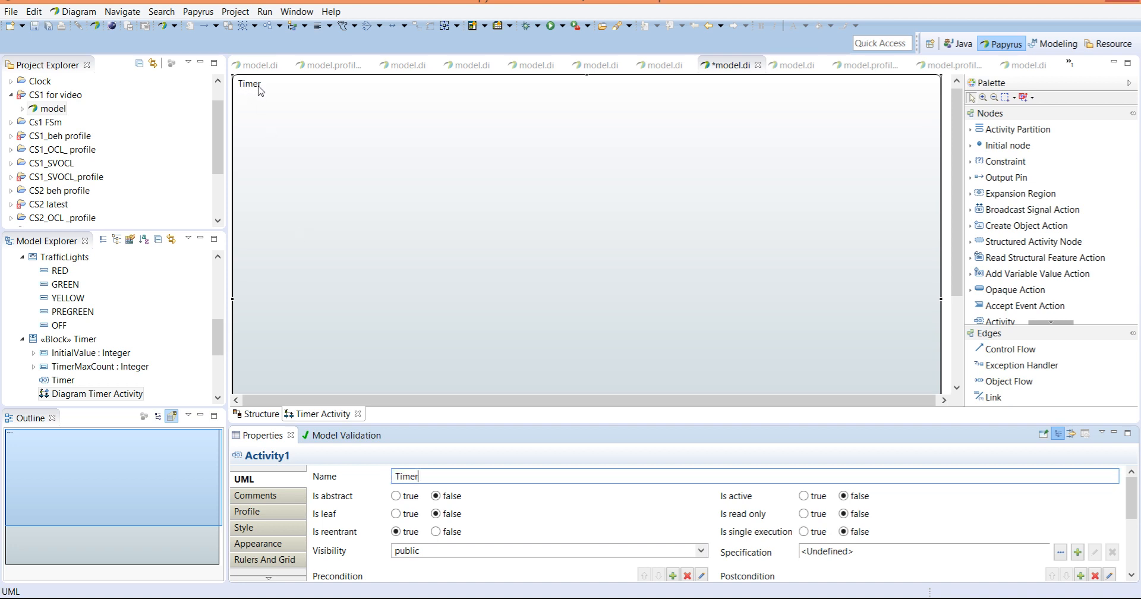
{"action": "left_click", "coordinate": [365, 132]}
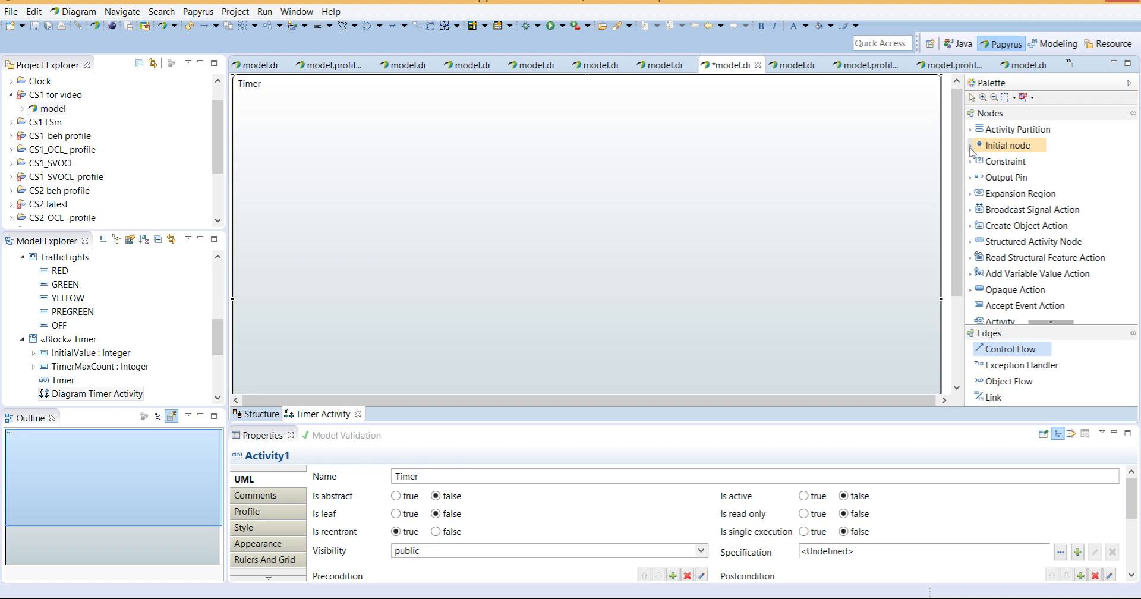
Step: Examine which node types are grouped under Initial node and Create Object Action
{"action": "left_click", "coordinate": [971, 146]}
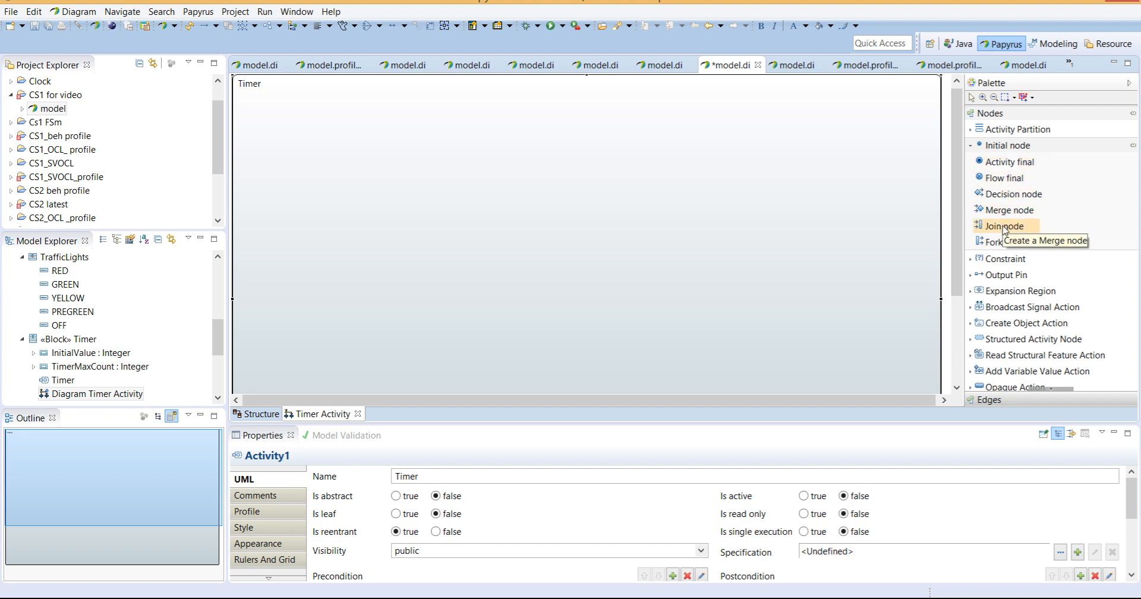
{"action": "left_click", "coordinate": [968, 145]}
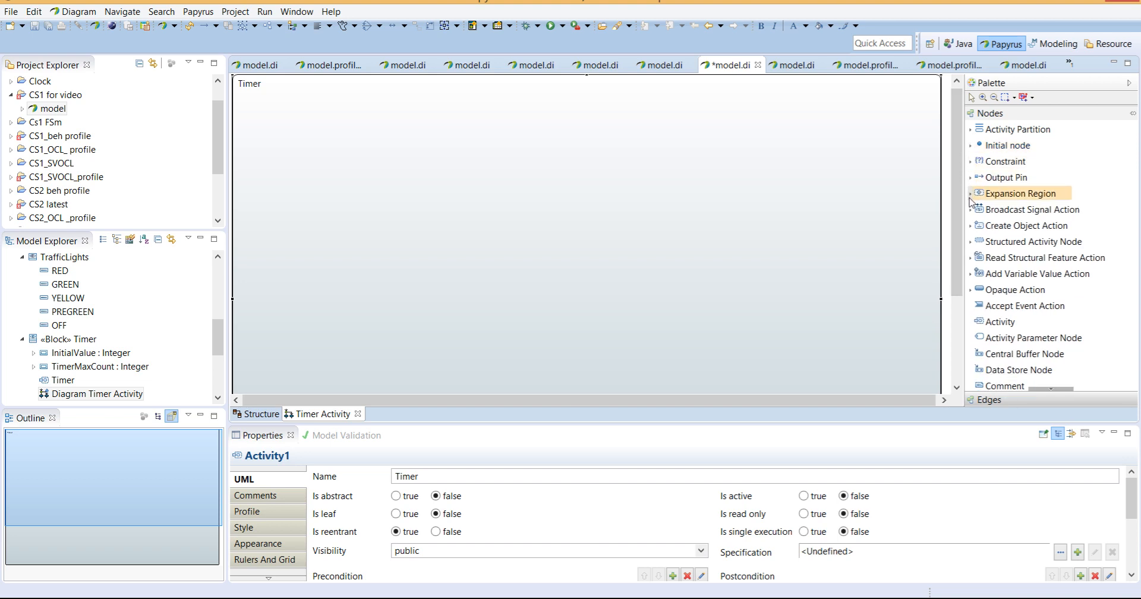
{"action": "left_click", "coordinate": [970, 225]}
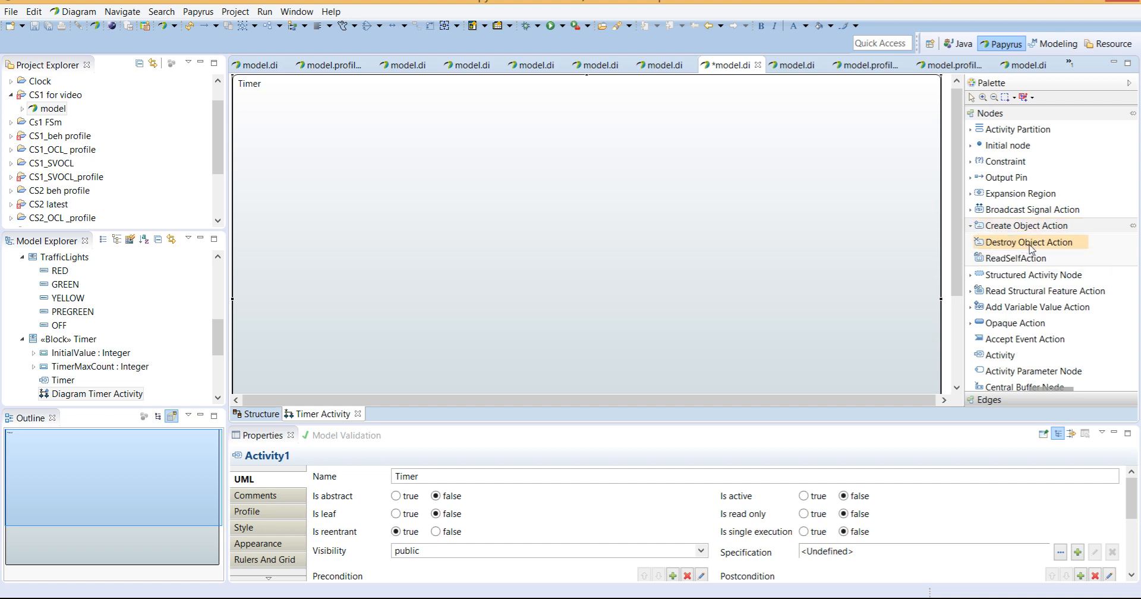
{"action": "left_click", "coordinate": [970, 226]}
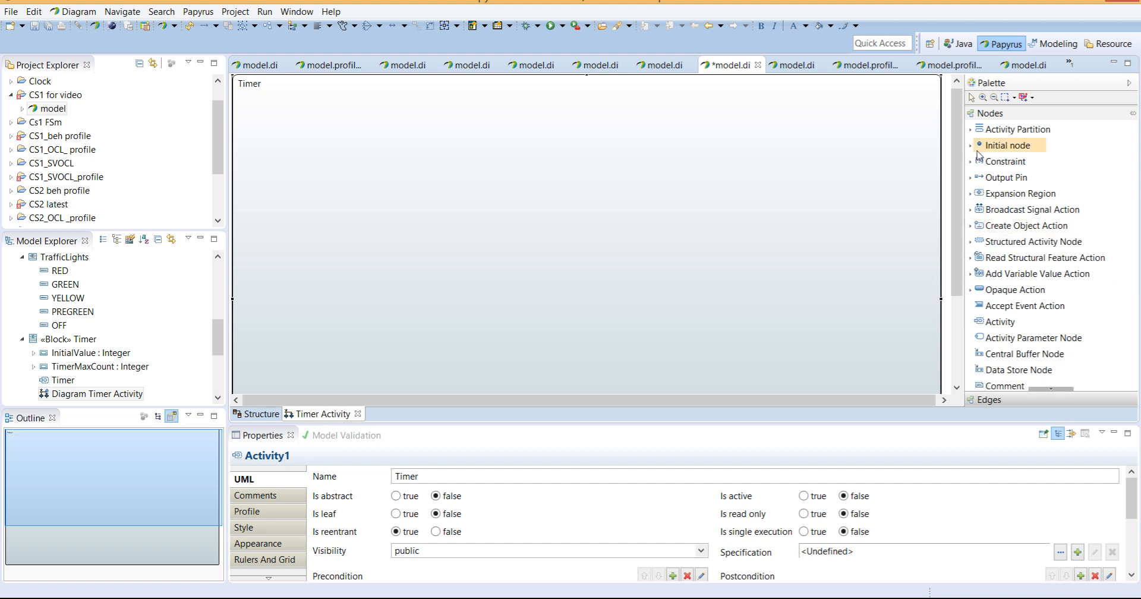
{"action": "left_click", "coordinate": [982, 290]}
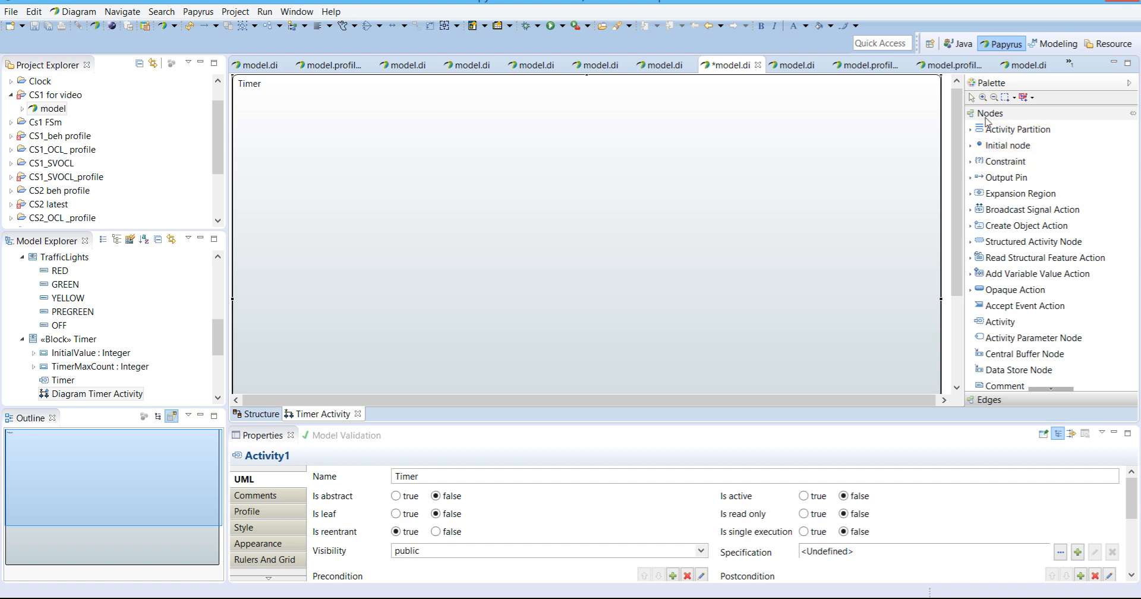
Step: Place an Initial node near the upper middle of the Timer activity and bring up its properties
{"action": "left_click", "coordinate": [1006, 149]}
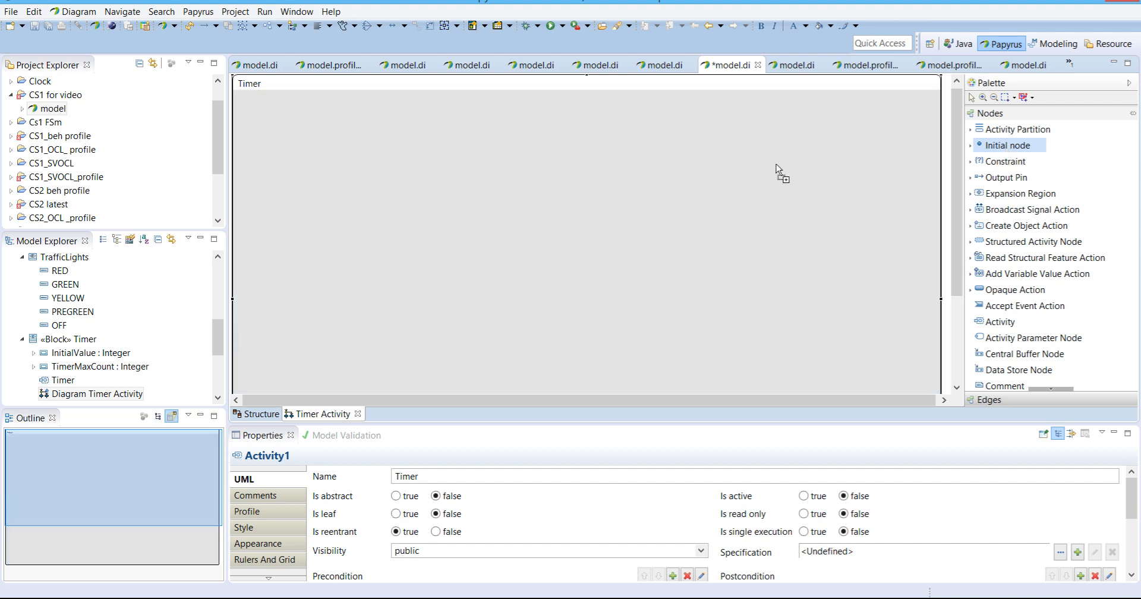
{"action": "left_click", "coordinate": [566, 109]}
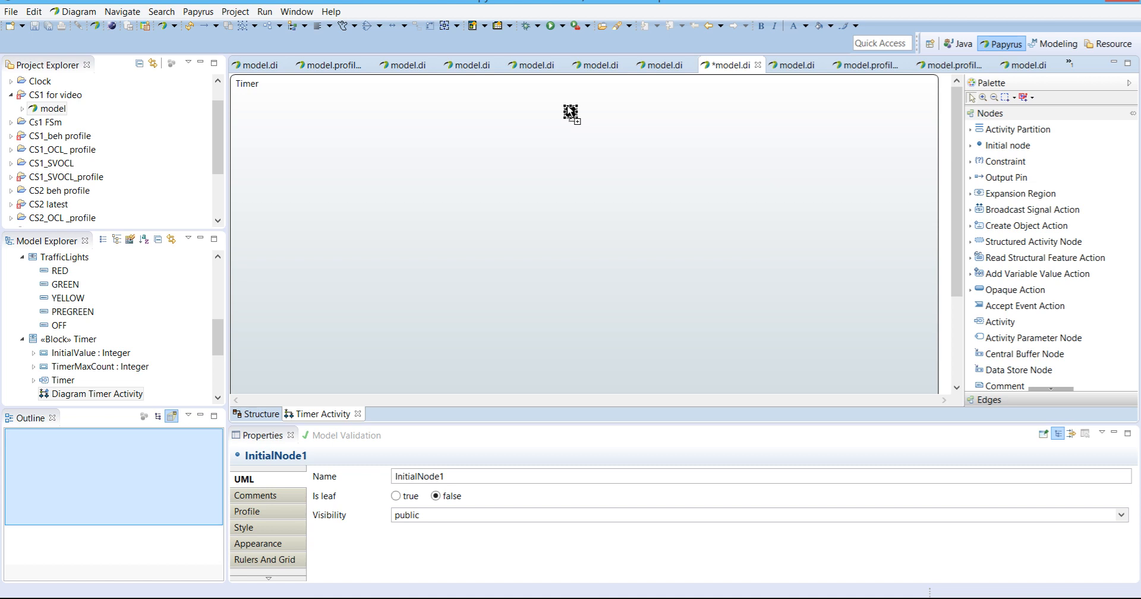
{"action": "left_click", "coordinate": [570, 109]}
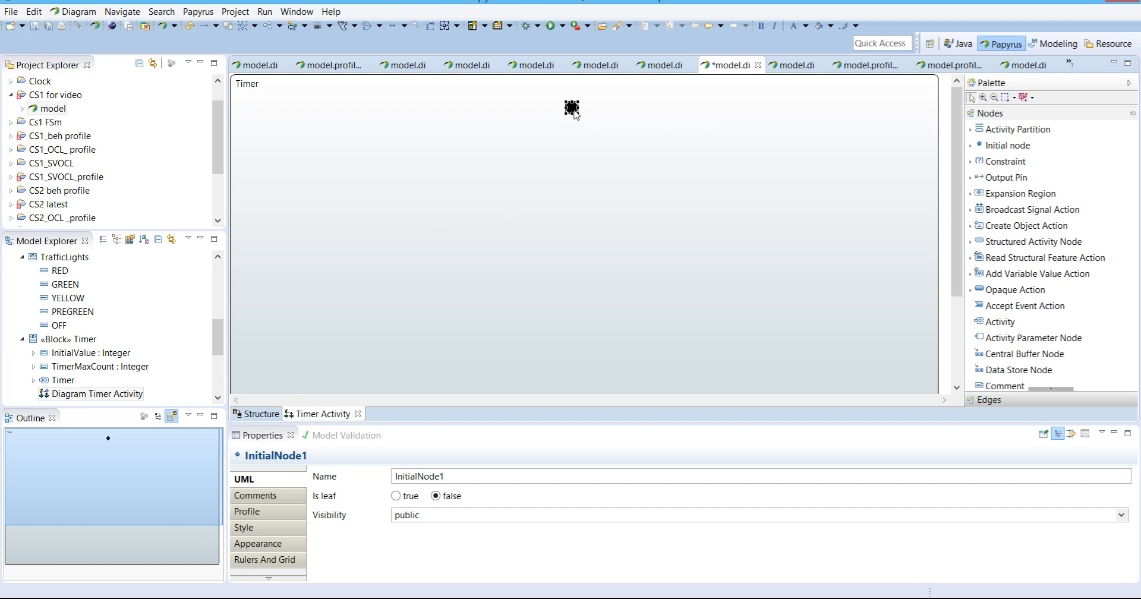
{"action": "mouse_move", "coordinate": [574, 114]}
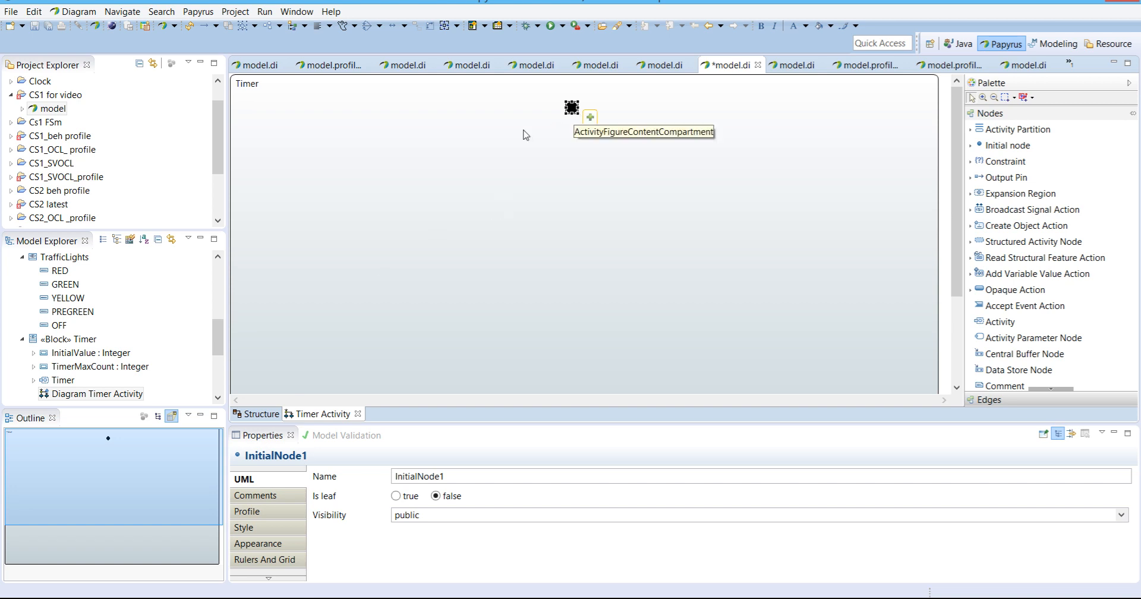
{"action": "left_click", "coordinate": [264, 437]}
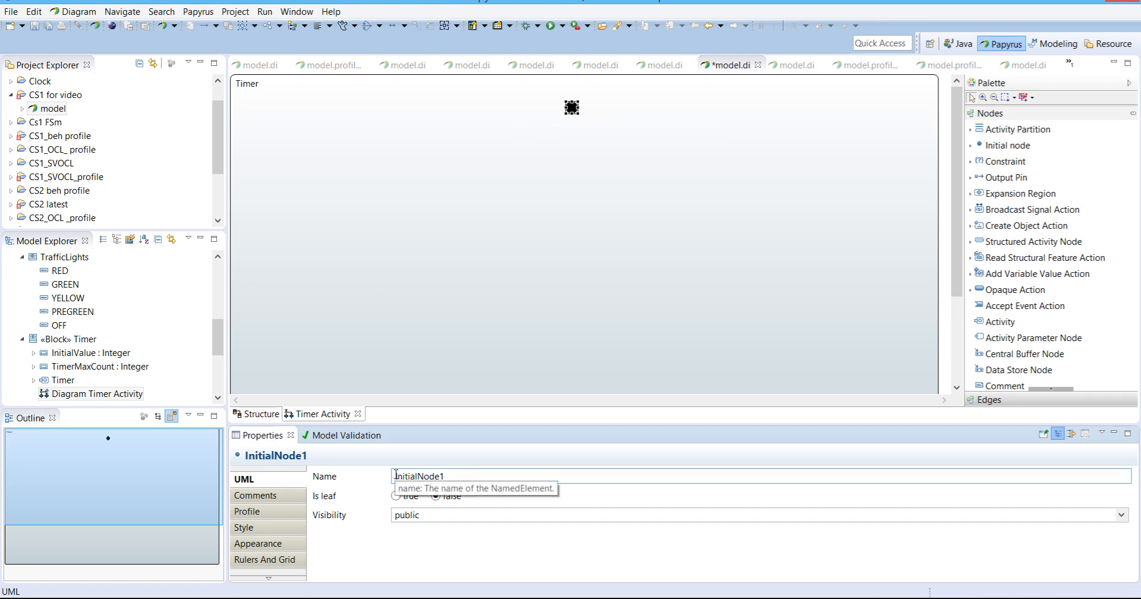
{"action": "left_click_drag", "start_coordinate": [396, 475], "coordinate": [444, 476]}
{"action": "left_click", "coordinate": [455, 475]}
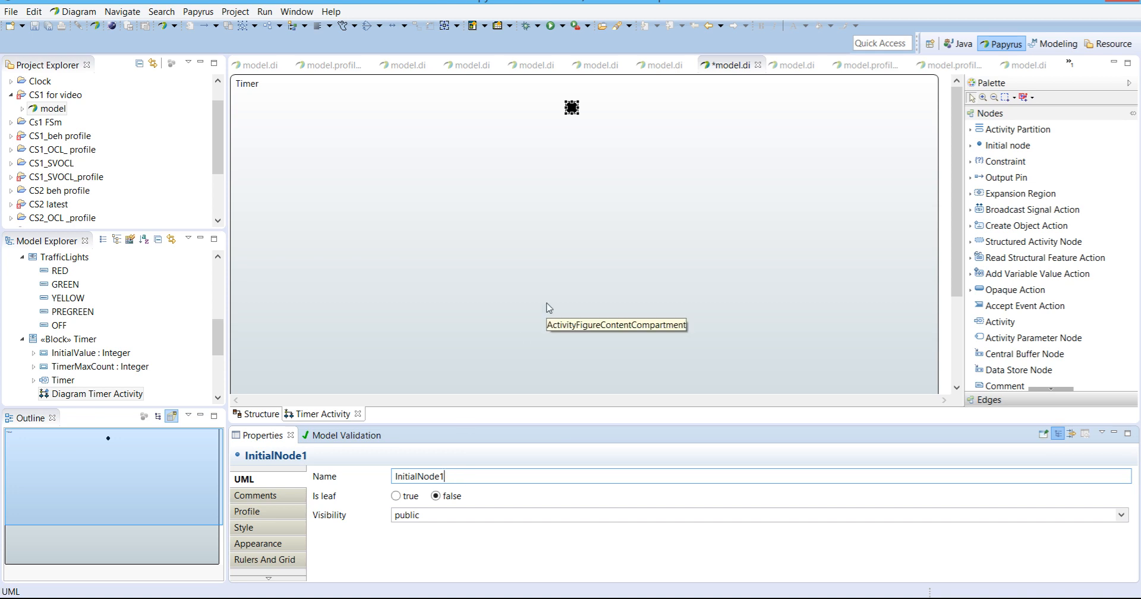
{"action": "left_click", "coordinate": [607, 193]}
{"action": "left_click", "coordinate": [573, 110]}
{"action": "left_click", "coordinate": [617, 116]}
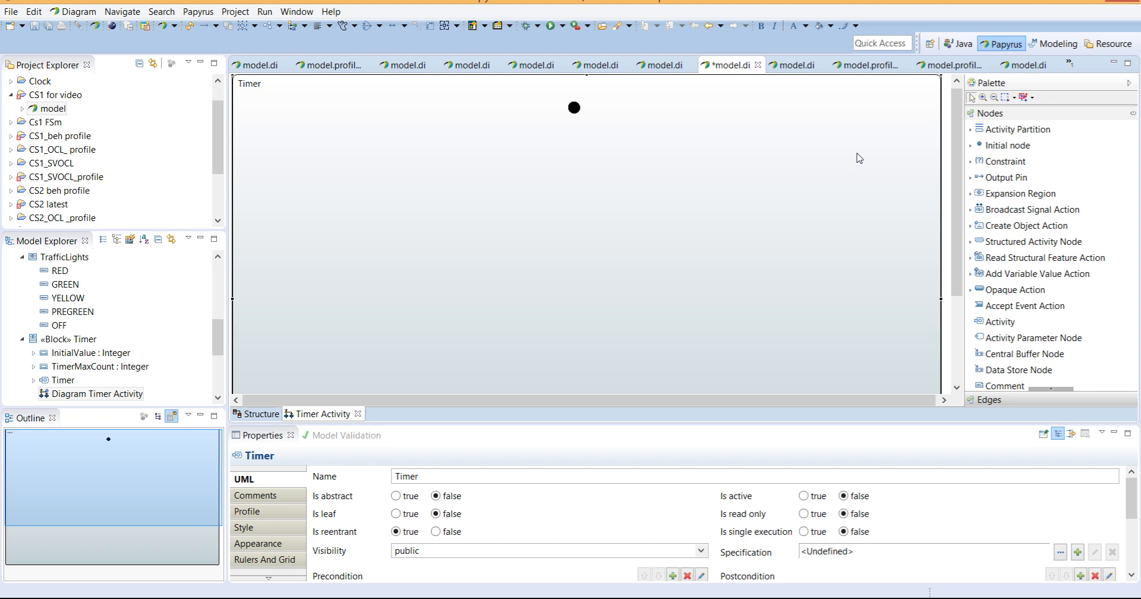
Step: Place a Decision node directly below the Initial node and shift it up slightly closer to it
{"action": "left_click", "coordinate": [971, 149]}
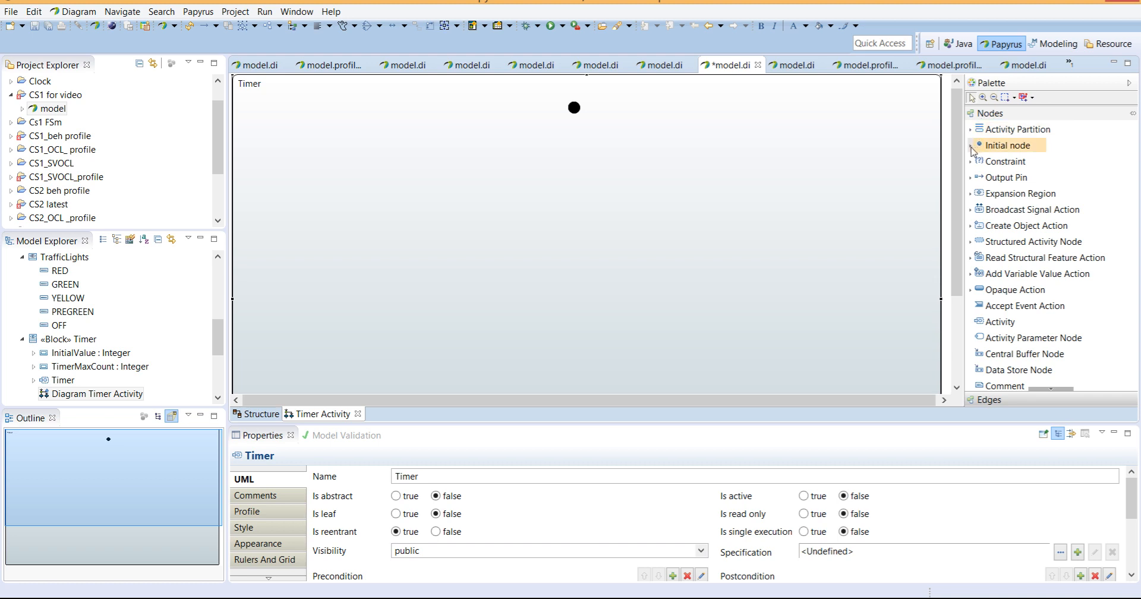
{"action": "left_click", "coordinate": [971, 148]}
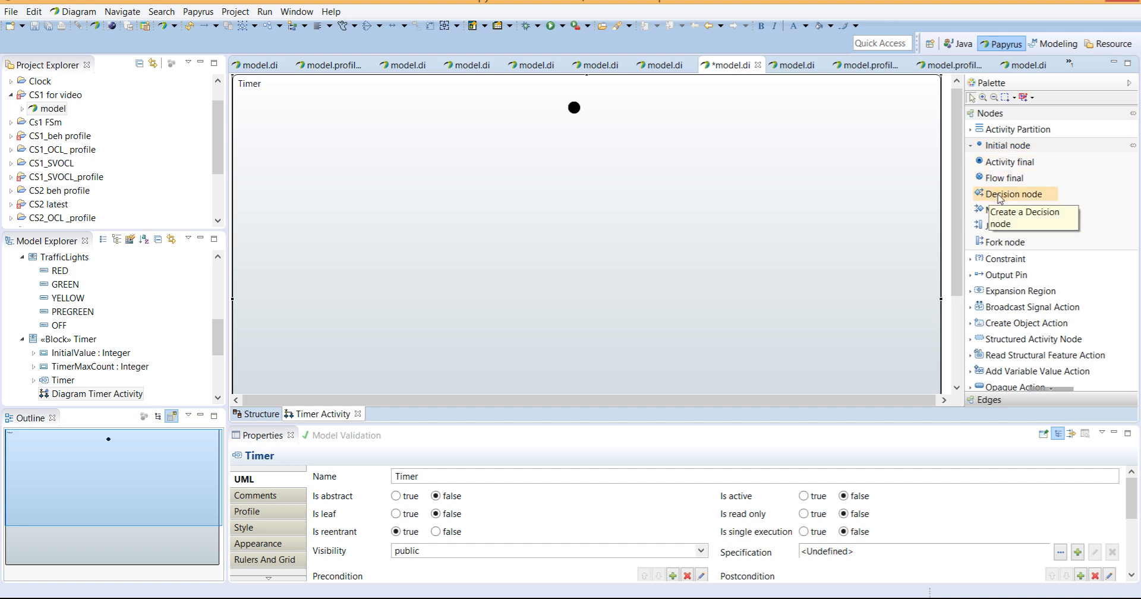
{"action": "left_click", "coordinate": [998, 195]}
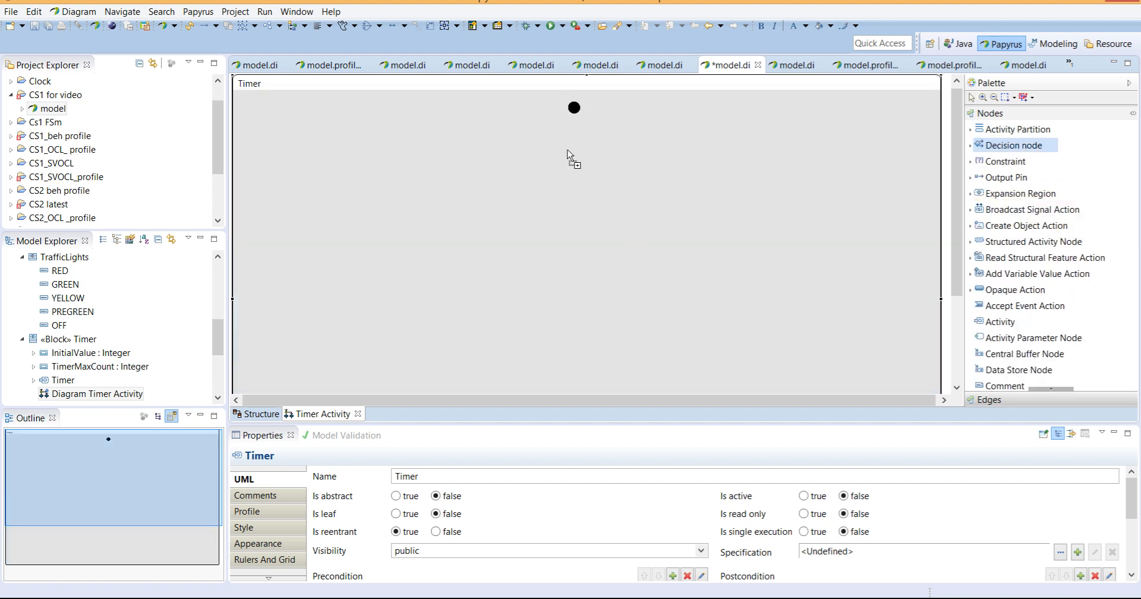
{"action": "left_click", "coordinate": [568, 150]}
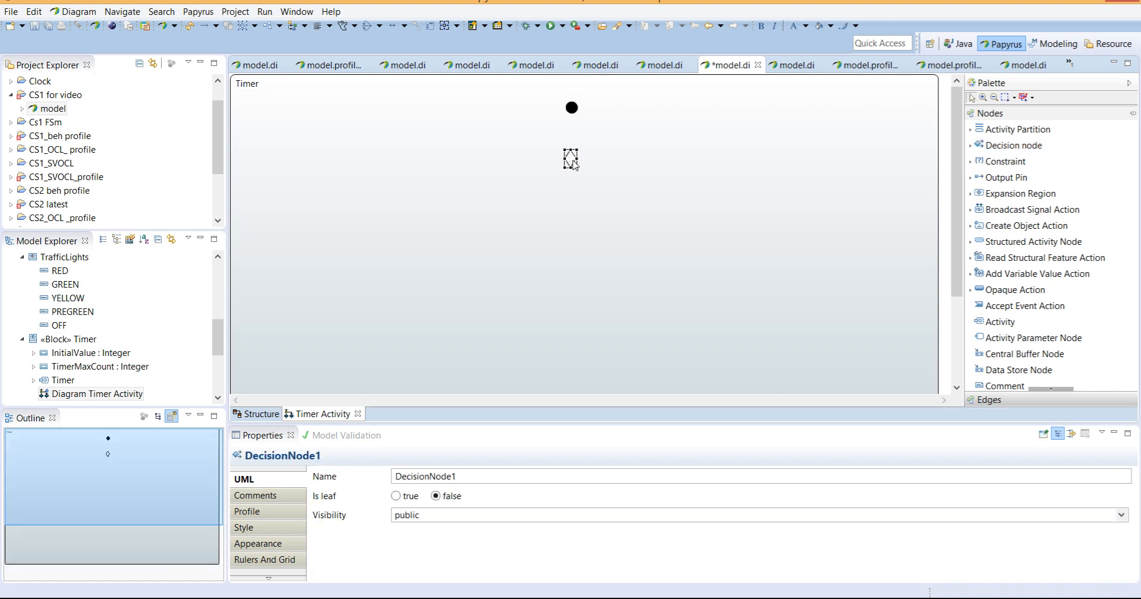
{"action": "left_click_drag", "start_coordinate": [573, 166], "coordinate": [573, 157]}
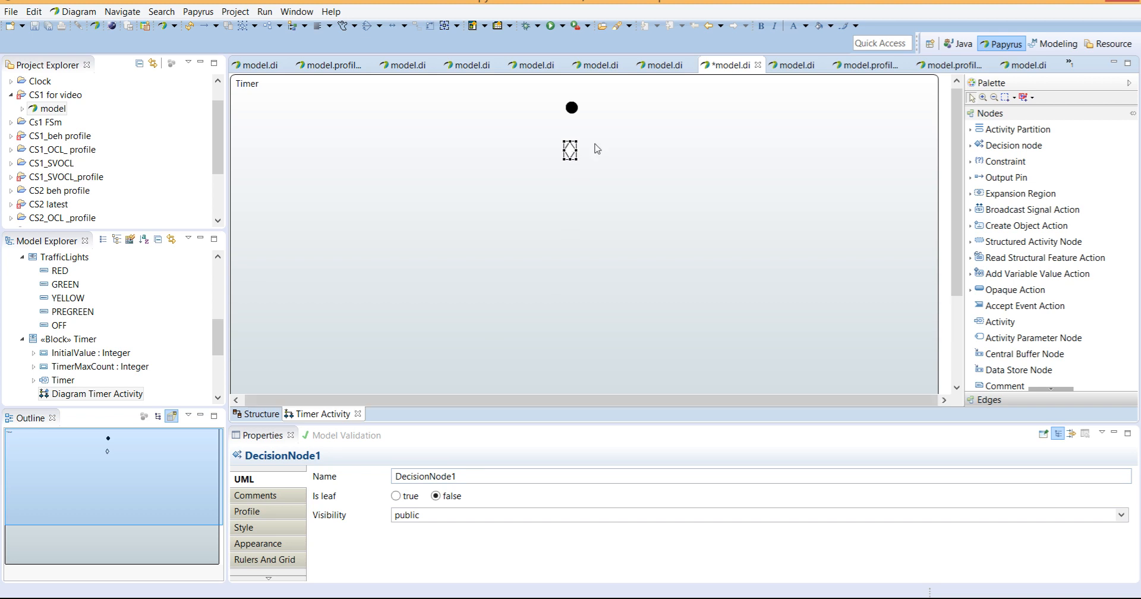
{"action": "left_click", "coordinate": [572, 153]}
{"action": "left_click", "coordinate": [576, 153]}
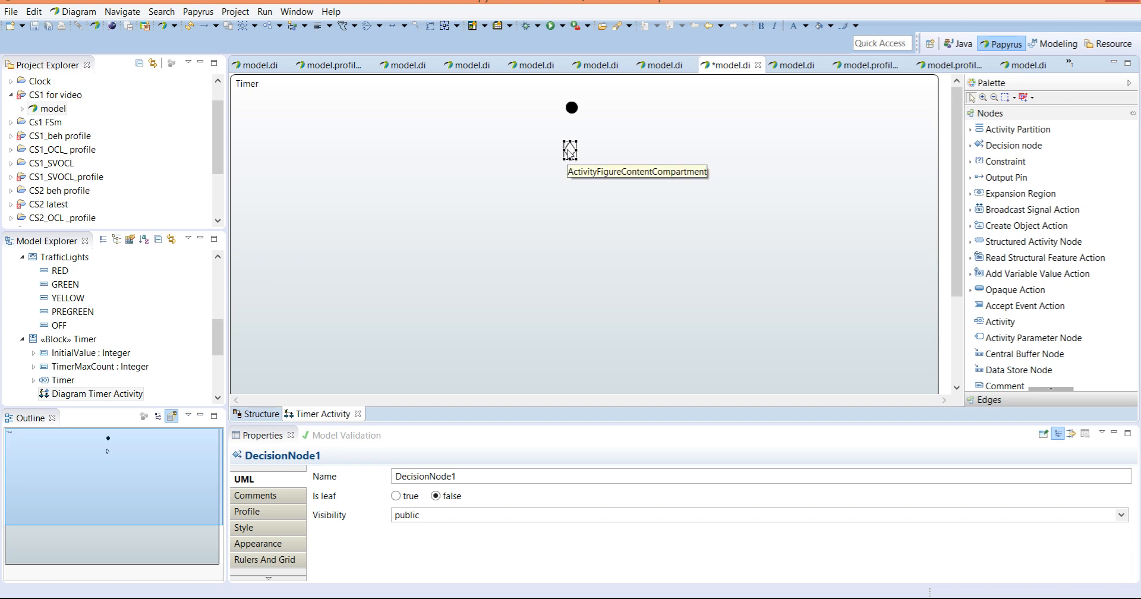
{"action": "mouse_move", "coordinate": [568, 151]}
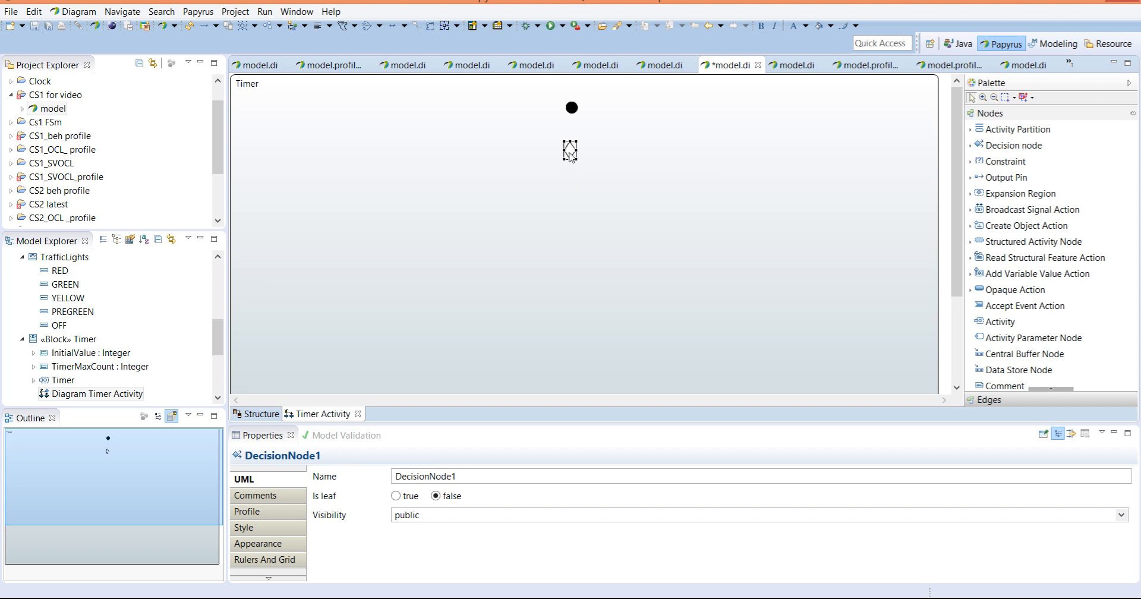
{"action": "mouse_move", "coordinate": [569, 156]}
{"action": "left_click", "coordinate": [569, 156]}
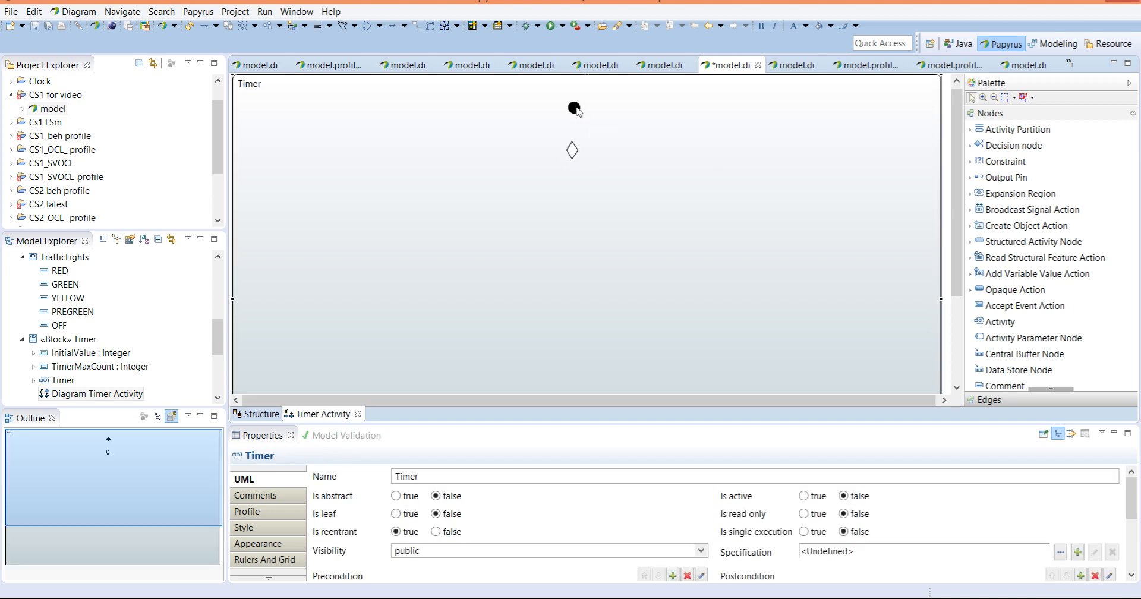
{"action": "mouse_move", "coordinate": [577, 111]}
{"action": "left_click", "coordinate": [574, 108]}
{"action": "left_click", "coordinate": [570, 150]}
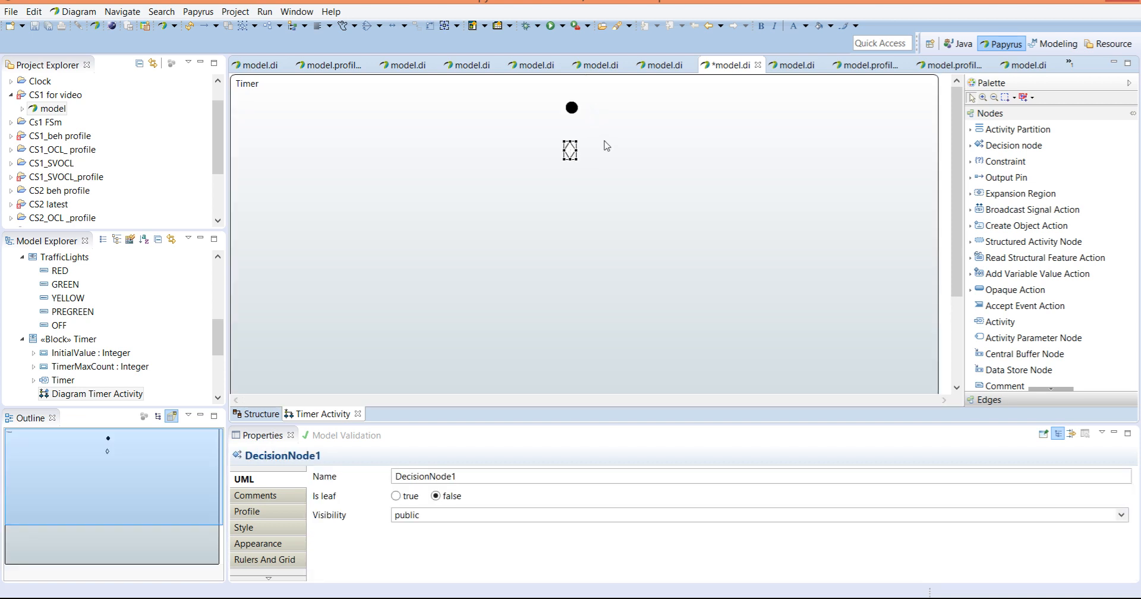
{"action": "left_click", "coordinate": [606, 145]}
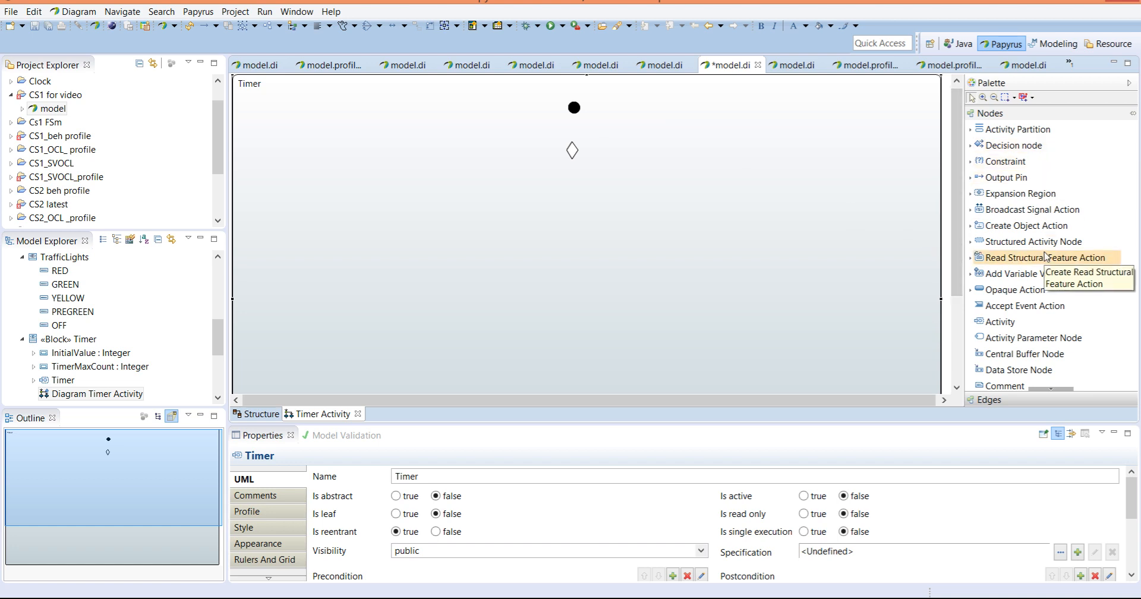
Step: Connect the Initial node to the Decision node with an unnamed Control Flow
{"action": "left_click", "coordinate": [1032, 399]}
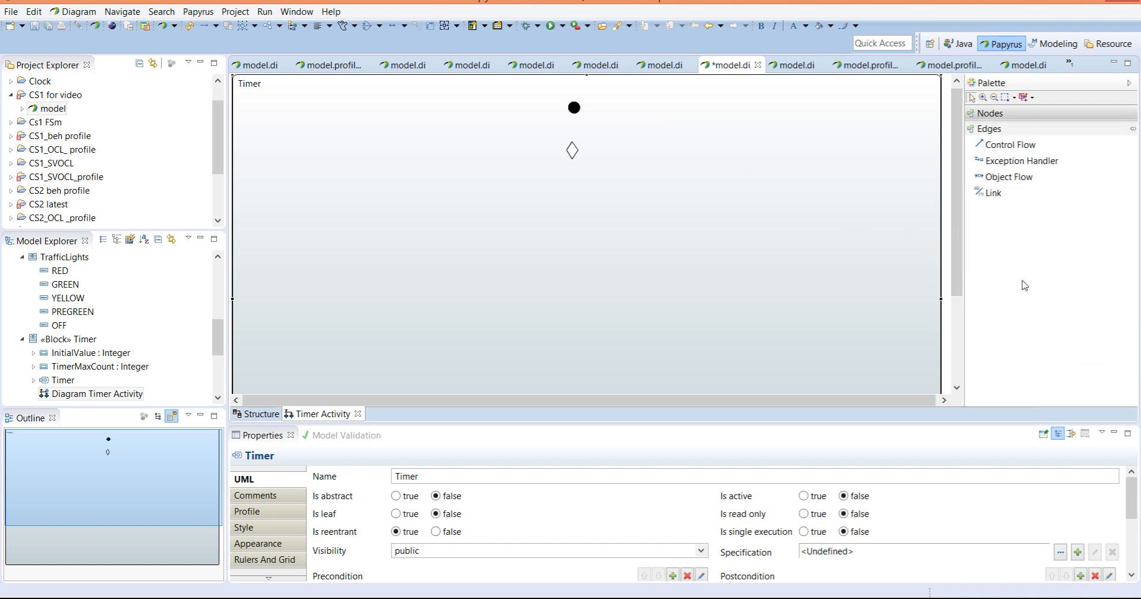
{"action": "left_click", "coordinate": [1024, 149]}
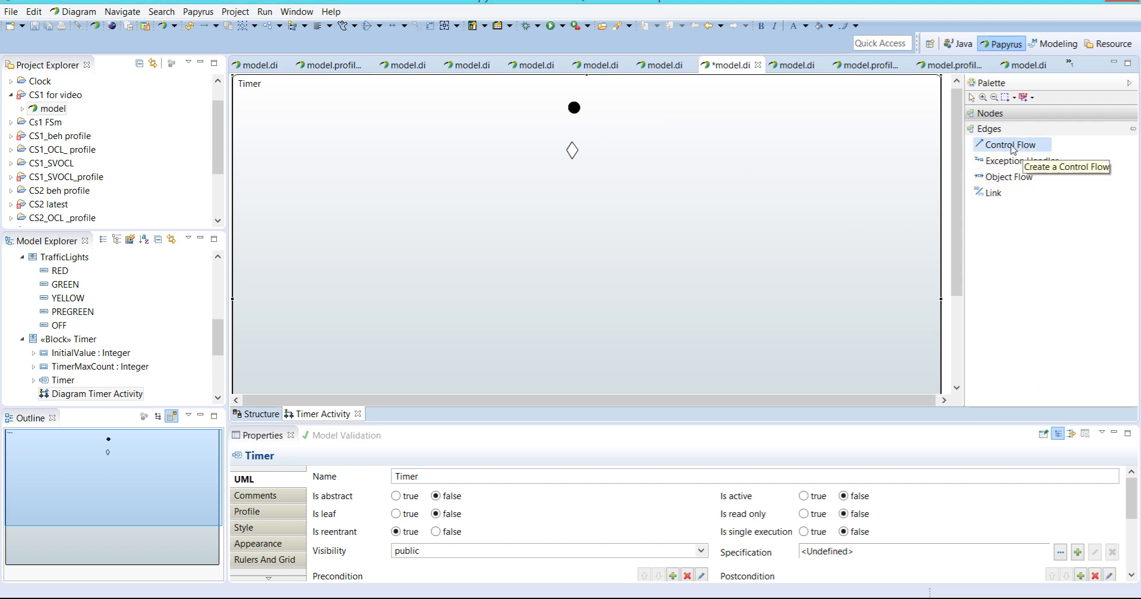
{"action": "left_click", "coordinate": [574, 107]}
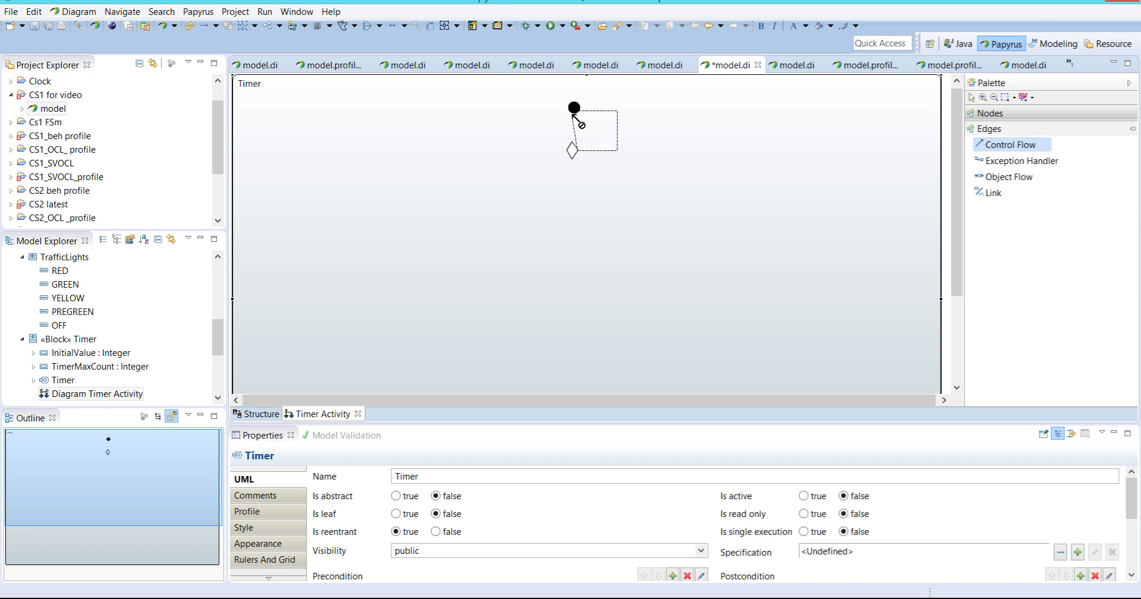
{"action": "left_click", "coordinate": [572, 150]}
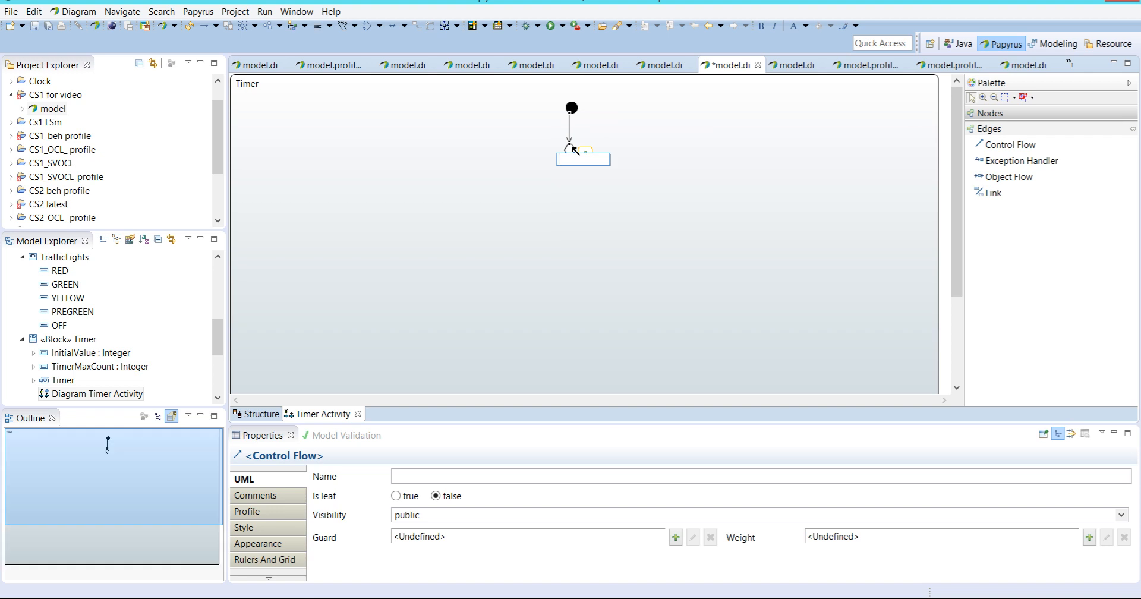
{"action": "left_click", "coordinate": [585, 132]}
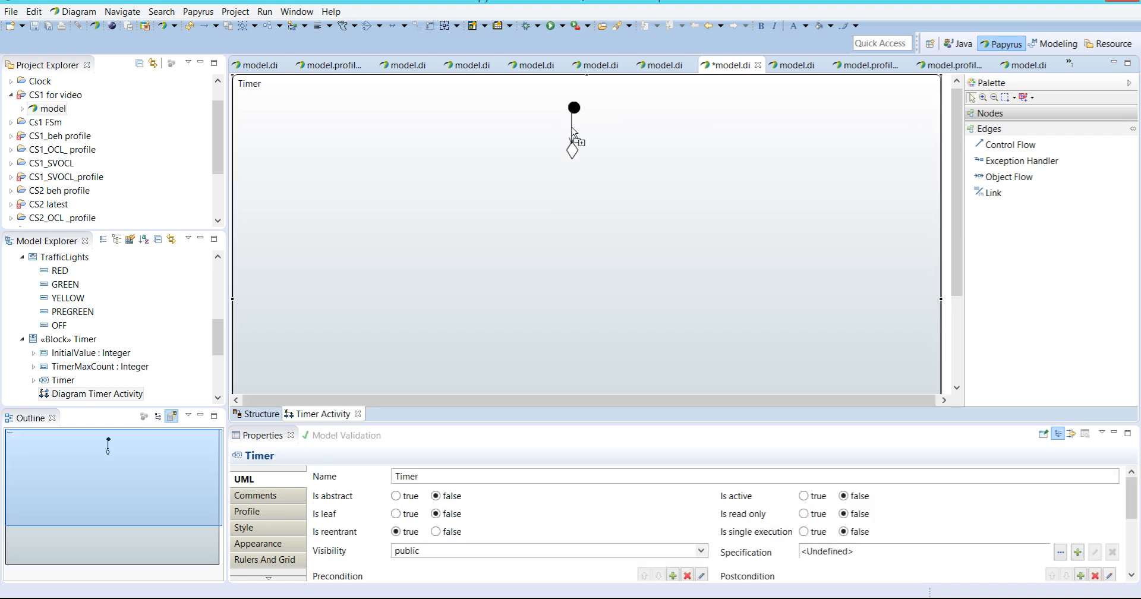
{"action": "left_click", "coordinate": [571, 127]}
{"action": "left_click", "coordinate": [587, 141]}
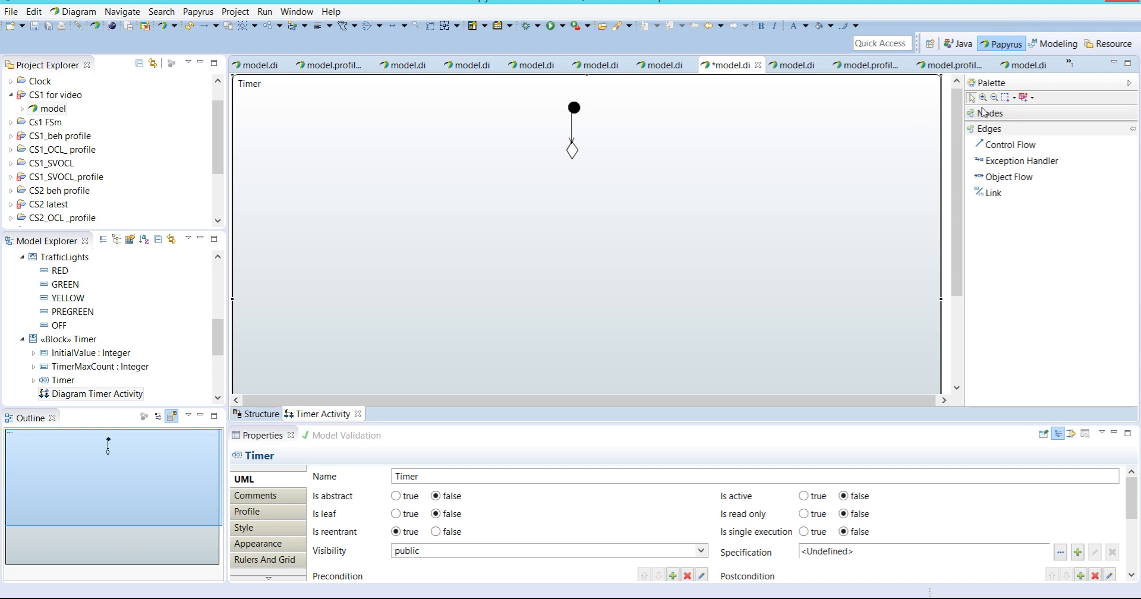
Step: Place an Accept Event Action below the Decision node, clear its name, and align it beneath the Decision node
{"action": "left_click", "coordinate": [1001, 114]}
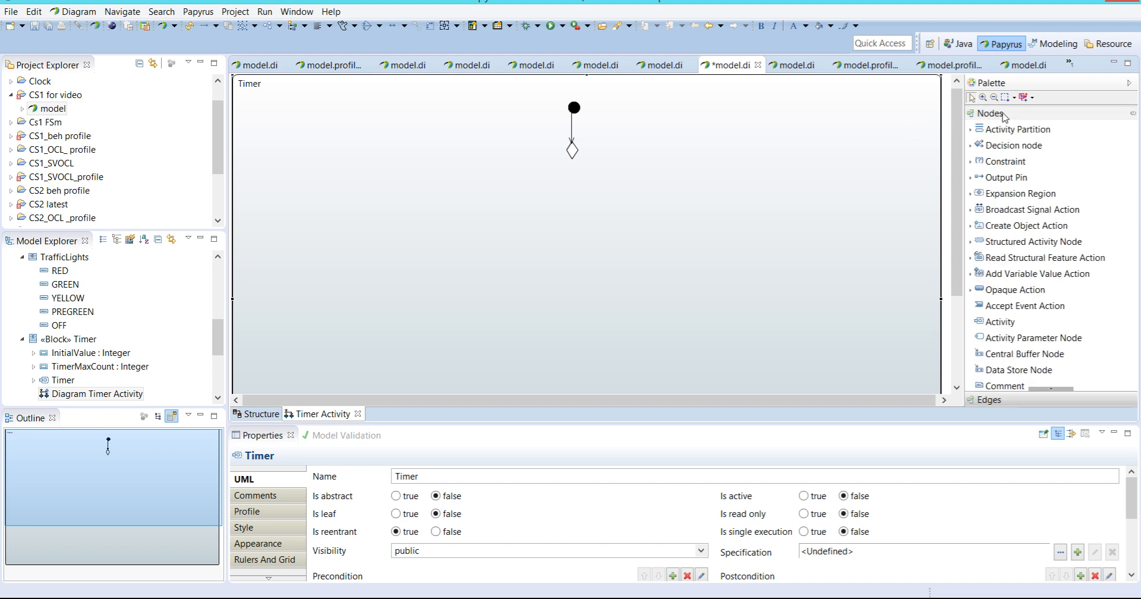
{"action": "left_click", "coordinate": [1008, 309]}
{"action": "left_click", "coordinate": [547, 197]}
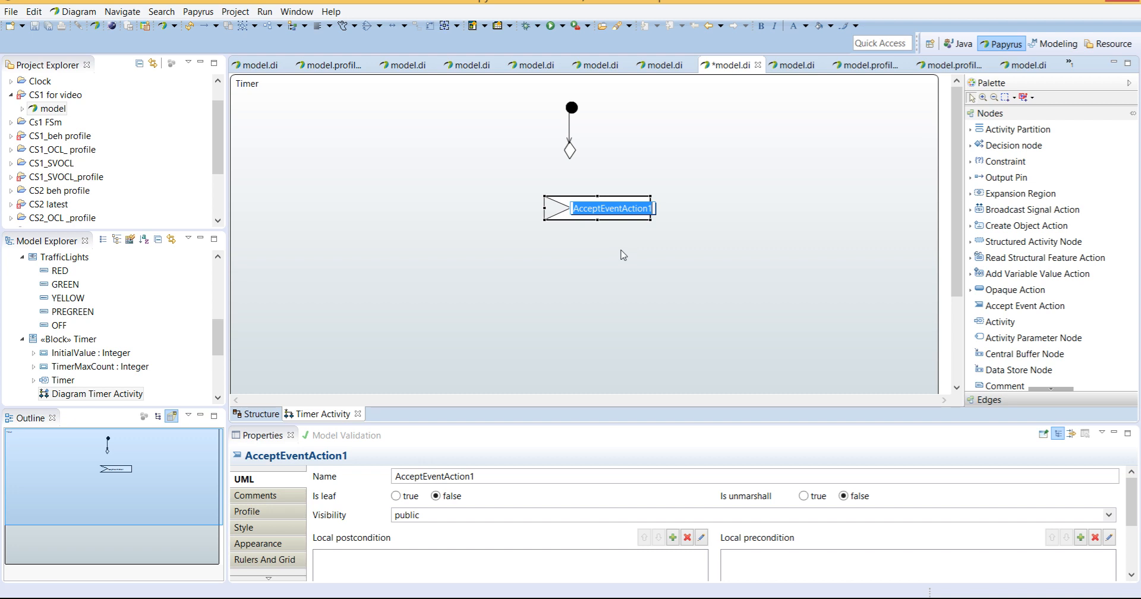
{"action": "key", "text": "BackSpace"}
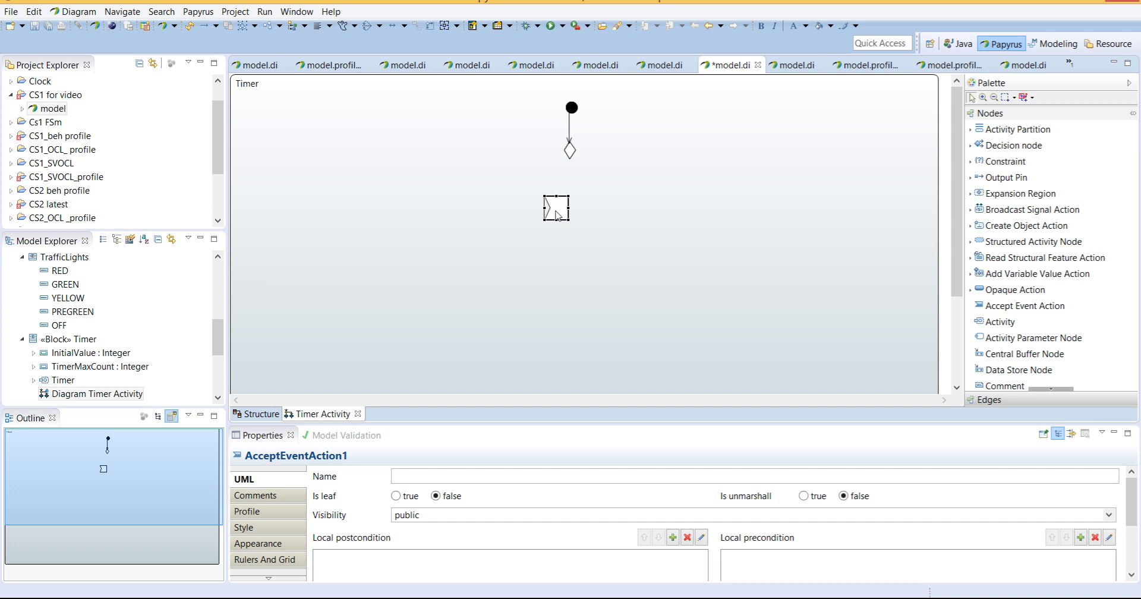
{"action": "left_click_drag", "start_coordinate": [557, 215], "coordinate": [566, 216]}
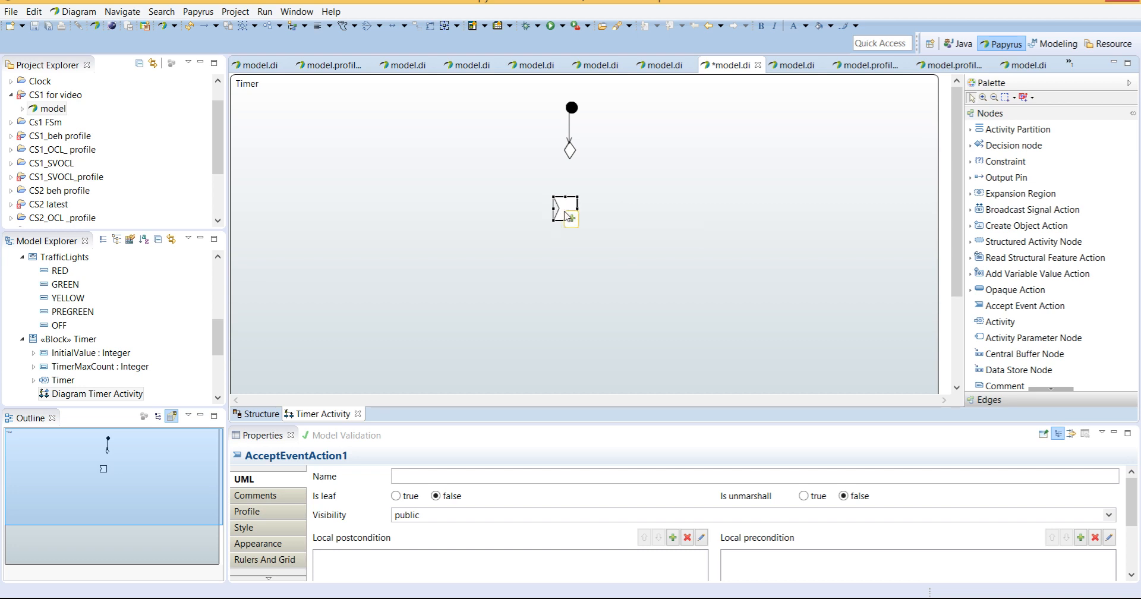
{"action": "left_click", "coordinate": [584, 187]}
Step: Start creating a new trigger for the Accept Event Action from its UML properties
{"action": "left_click", "coordinate": [569, 214]}
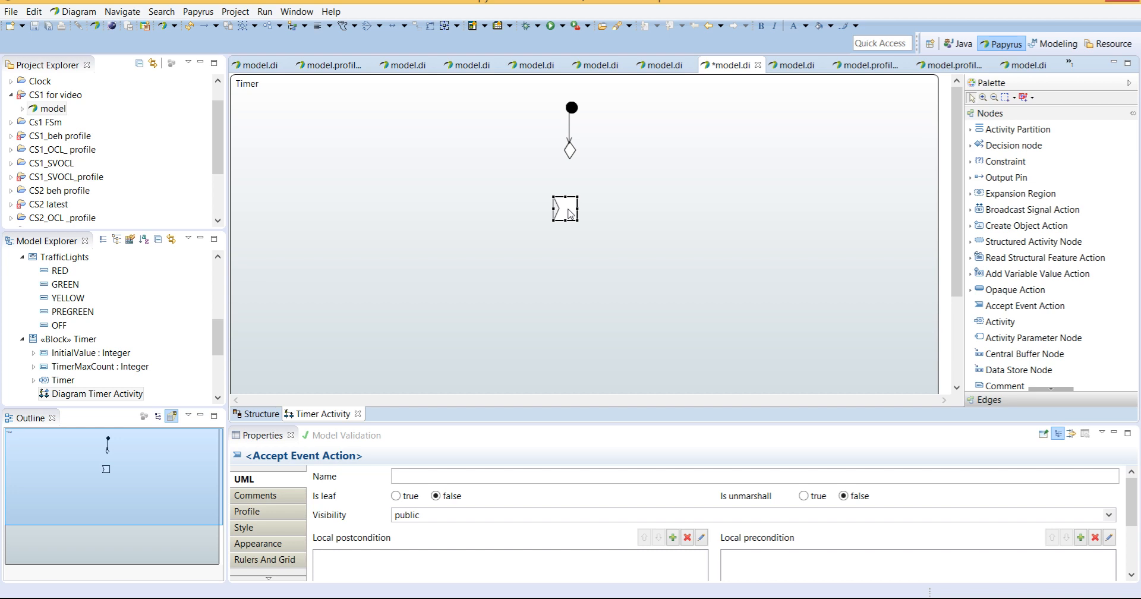
{"action": "mouse_move", "coordinate": [568, 214]}
{"action": "left_click", "coordinate": [605, 191]}
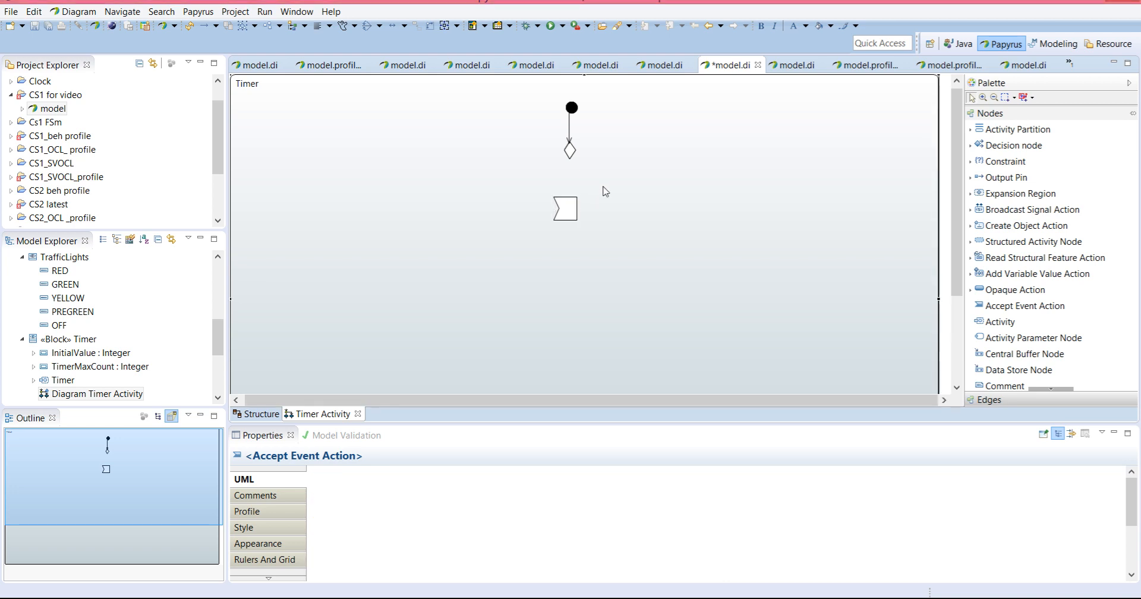
{"action": "left_click", "coordinate": [575, 207]}
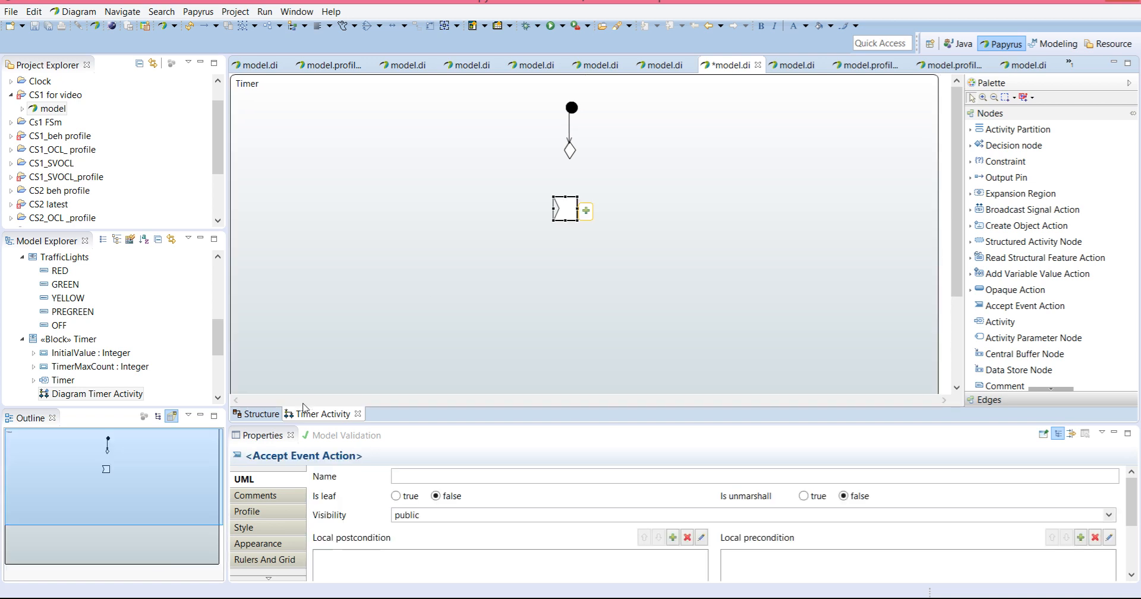
{"action": "left_click", "coordinate": [271, 436]}
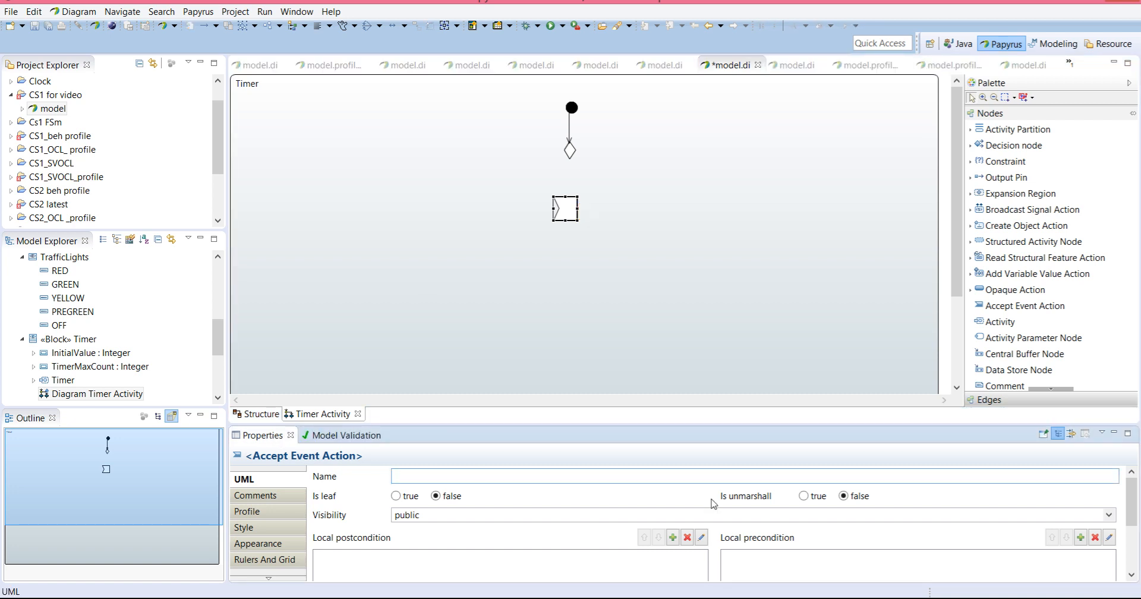
{"action": "left_click", "coordinate": [1132, 574]}
{"action": "left_click", "coordinate": [1132, 574]}
{"action": "left_click", "coordinate": [1132, 574]}
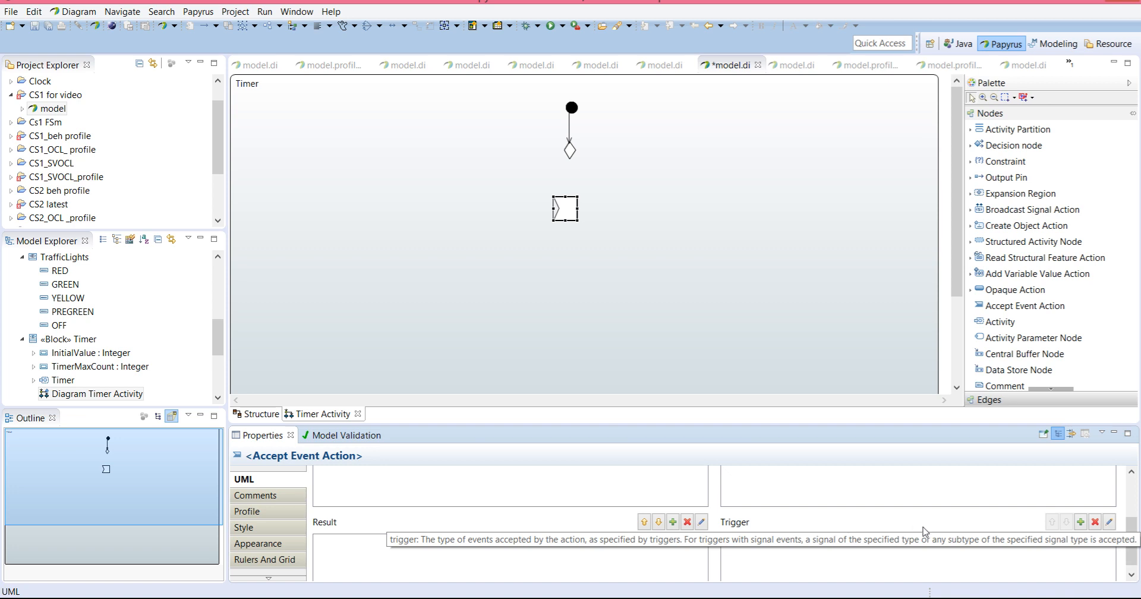
{"action": "left_click", "coordinate": [1081, 523]}
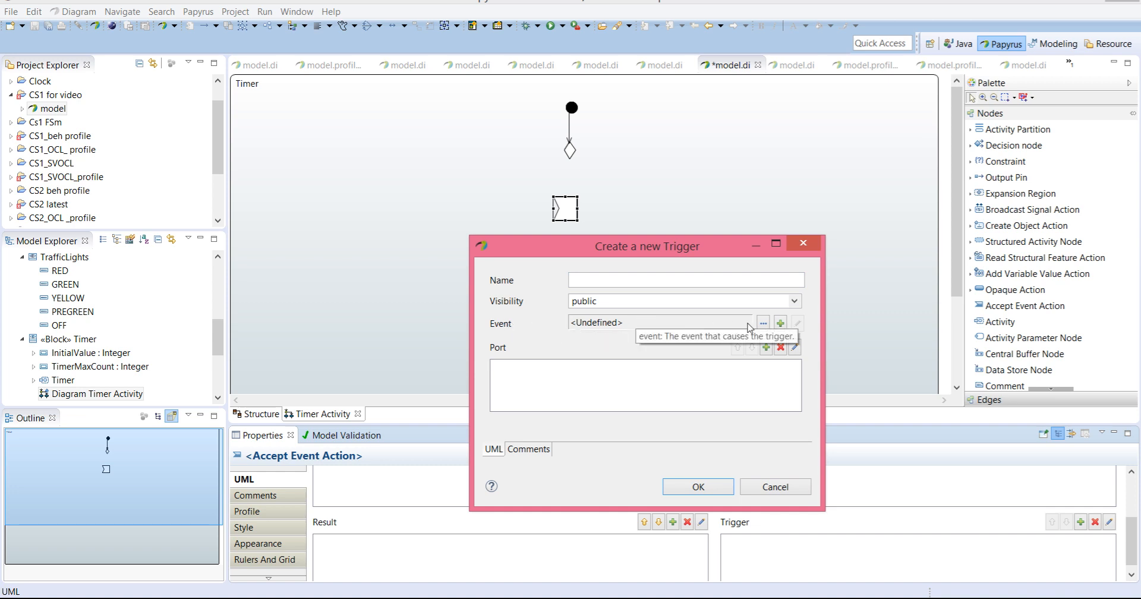
Step: Create a TimeEvent as the trigger's event, with SysMLmodel as its container
{"action": "left_click", "coordinate": [780, 324]}
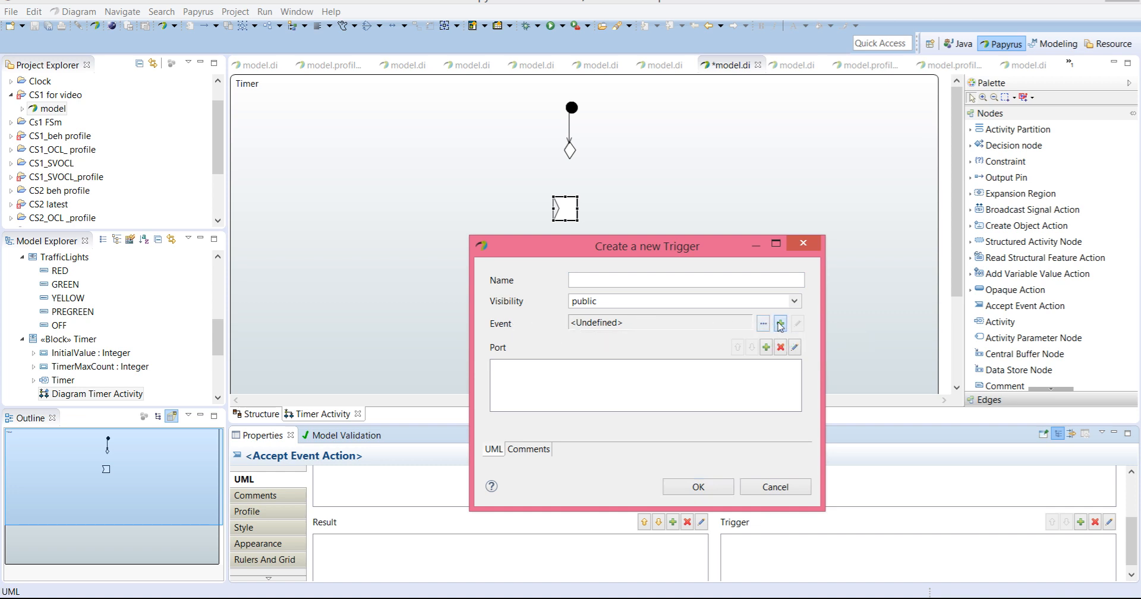
{"action": "left_click", "coordinate": [780, 324]}
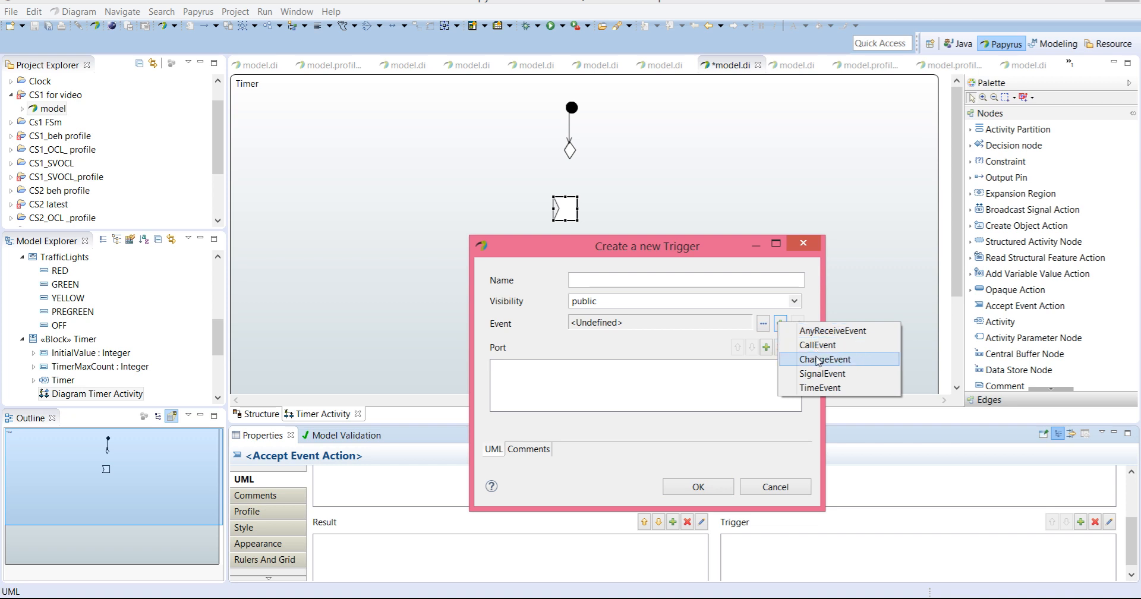
{"action": "left_click", "coordinate": [806, 389]}
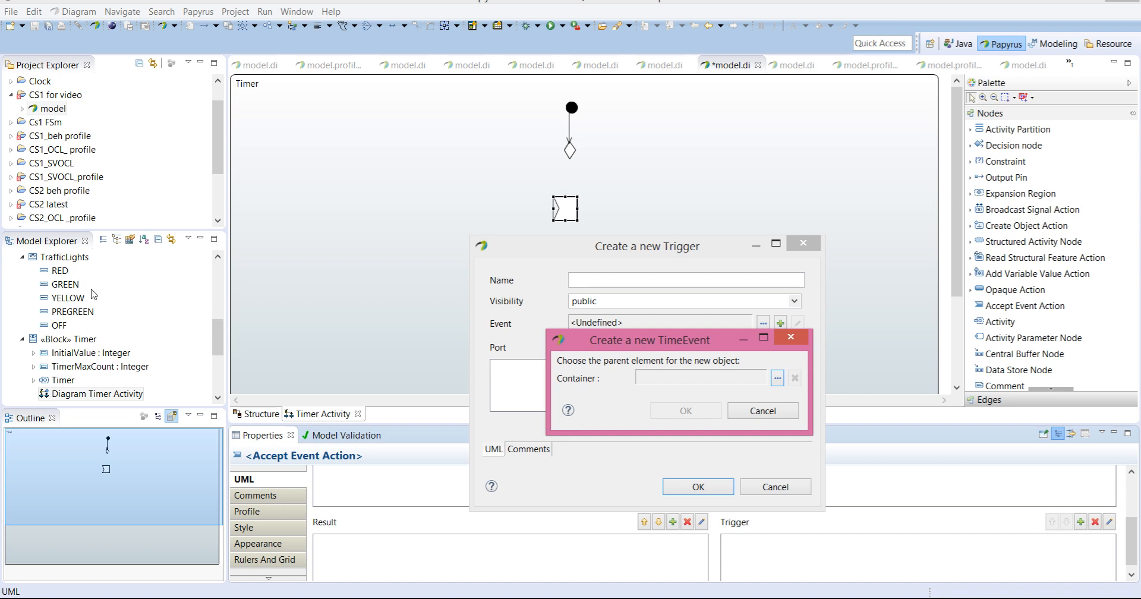
{"action": "left_click", "coordinate": [777, 379]}
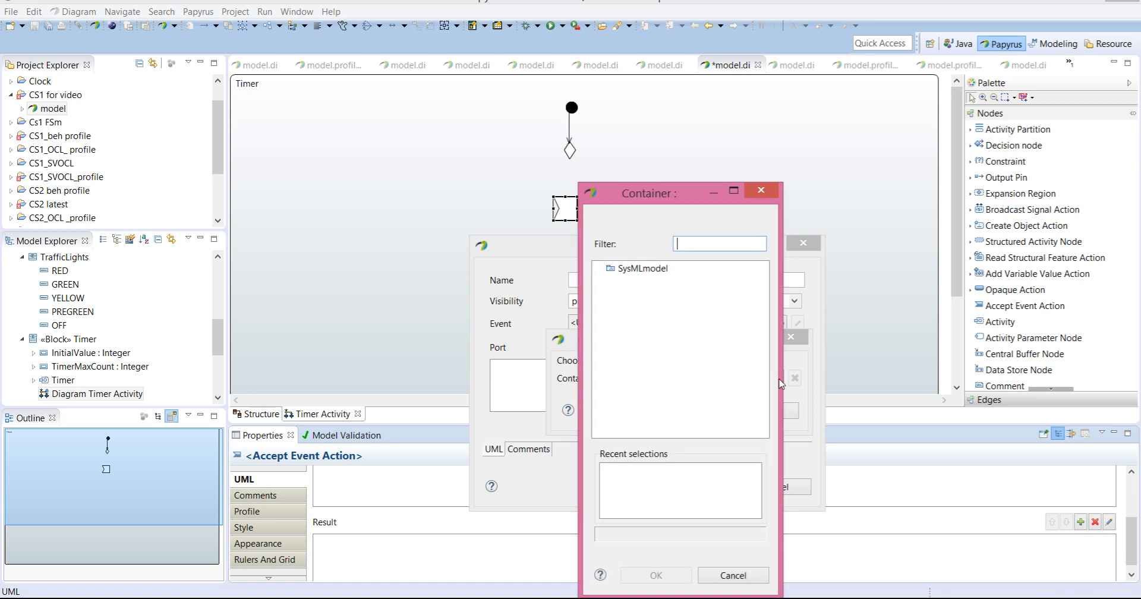
{"action": "left_click", "coordinate": [638, 269]}
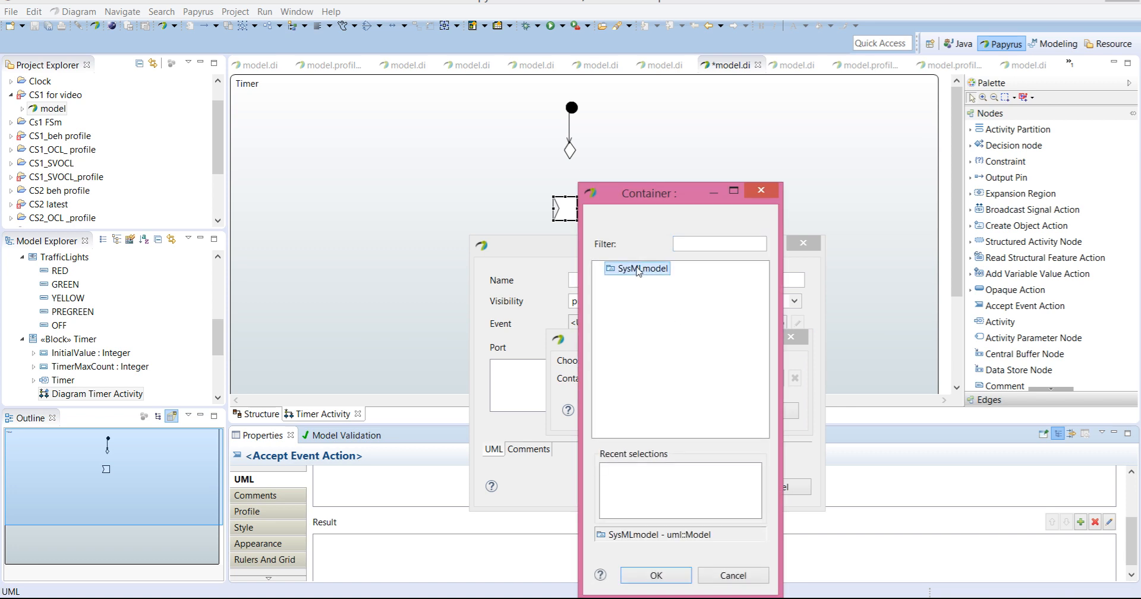
{"action": "left_click", "coordinate": [666, 585]}
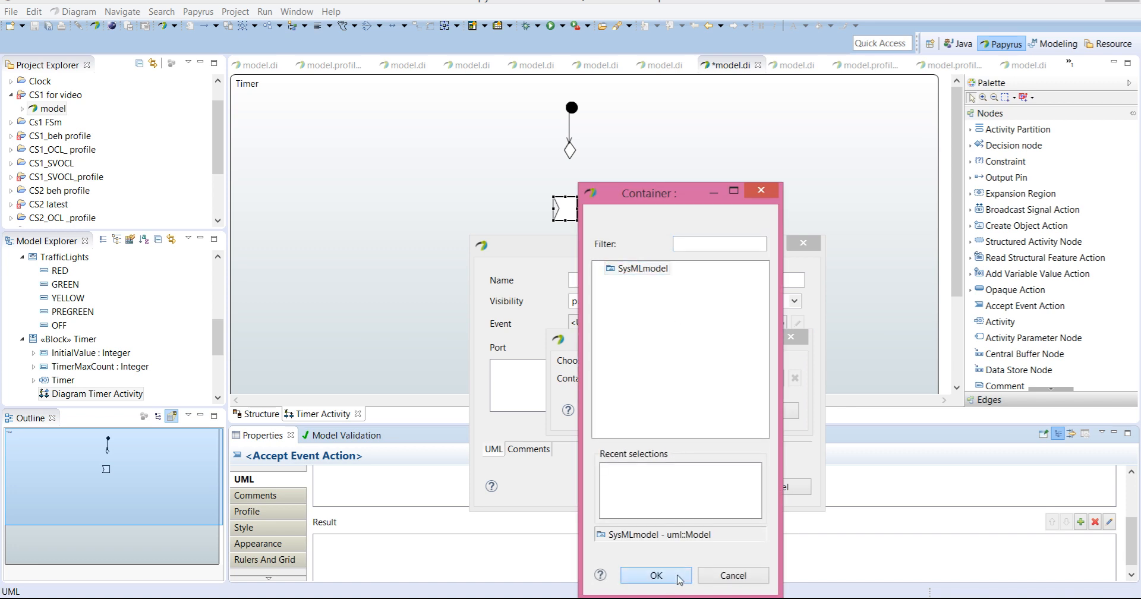
{"action": "left_click", "coordinate": [688, 416]}
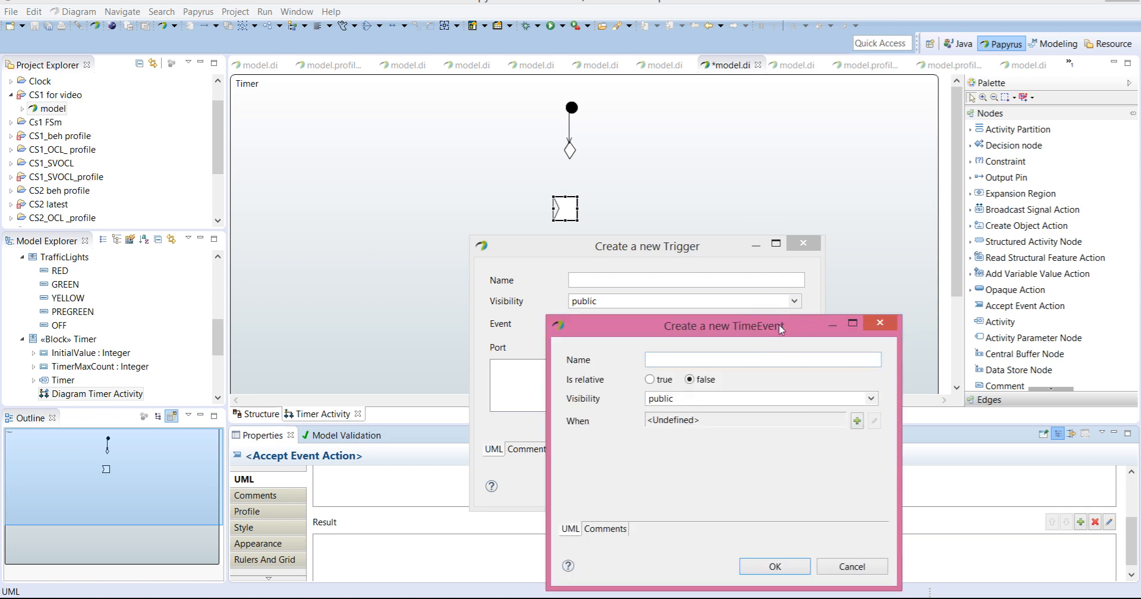
{"action": "left_click_drag", "start_coordinate": [780, 322], "coordinate": [761, 286]}
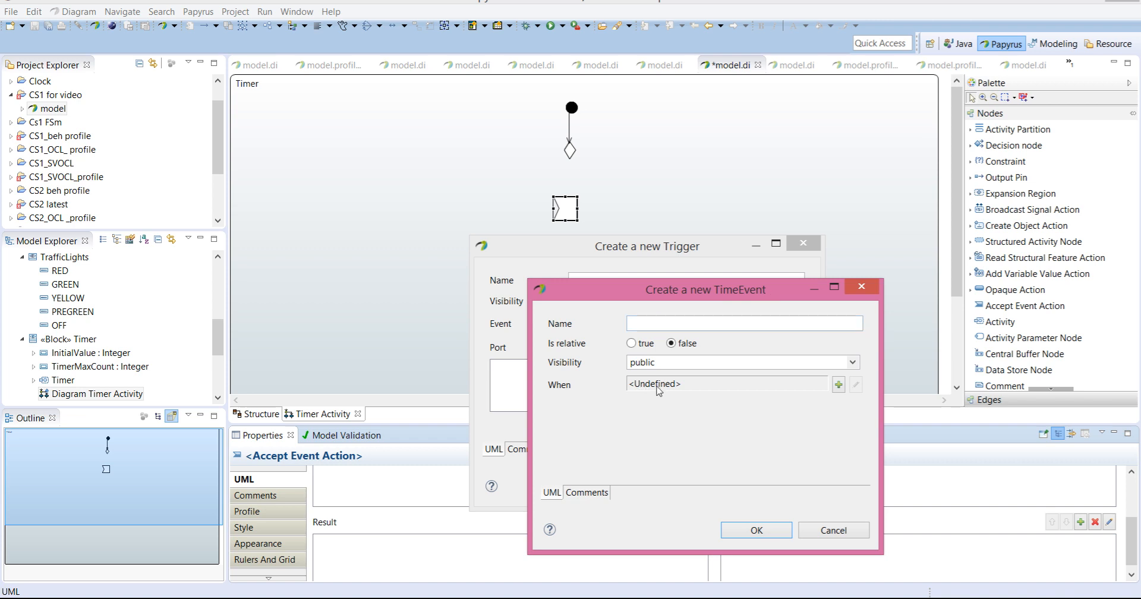
Step: Define the TimeEvent's When value as a TimeExpression whose Expr is an OpaqueExpression in Natural language
{"action": "left_click", "coordinate": [838, 386]}
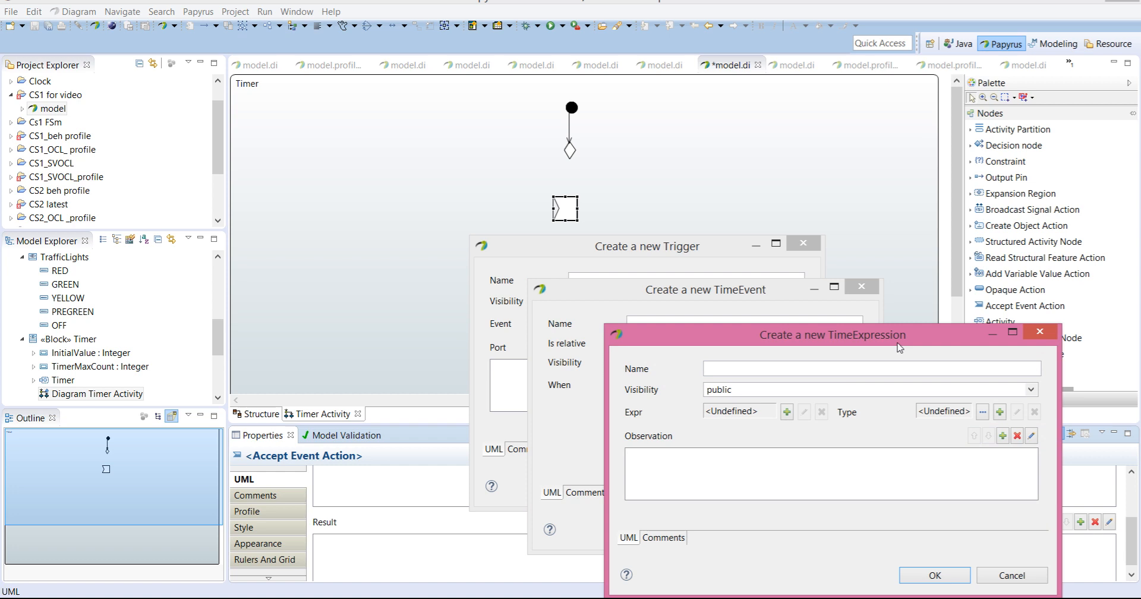
{"action": "left_click", "coordinate": [787, 412]}
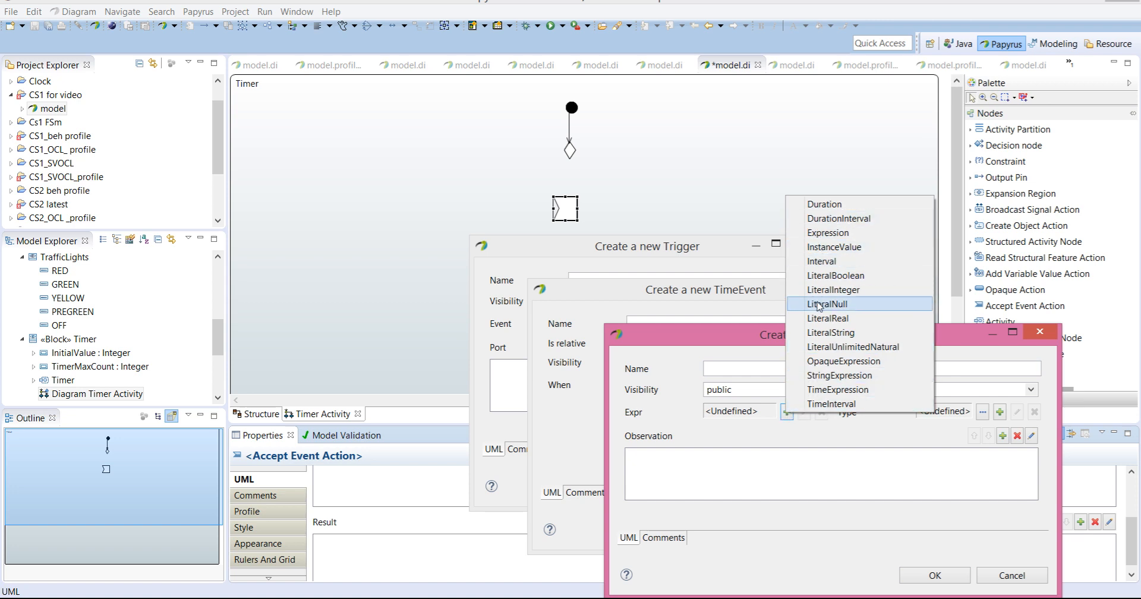
{"action": "left_click", "coordinate": [823, 362]}
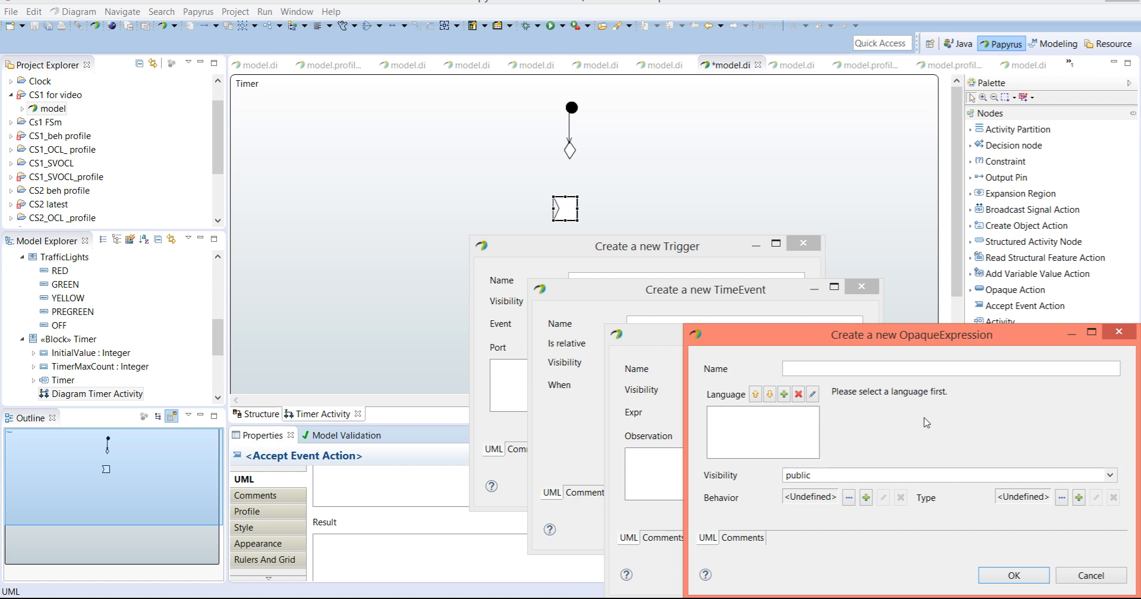
{"action": "left_click", "coordinate": [784, 394]}
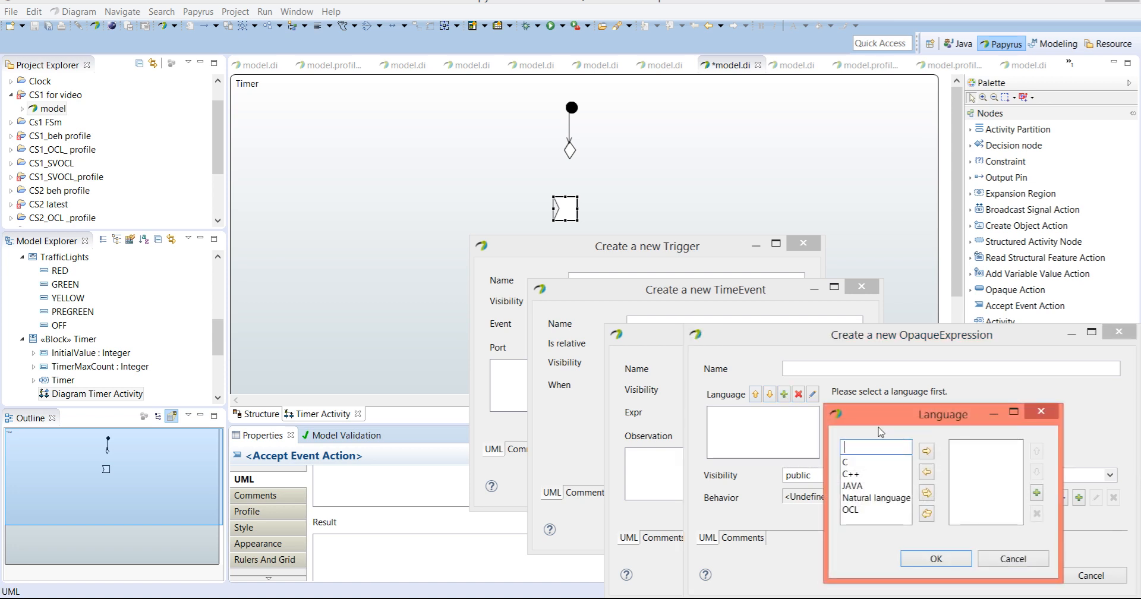
{"action": "left_click", "coordinate": [868, 499]}
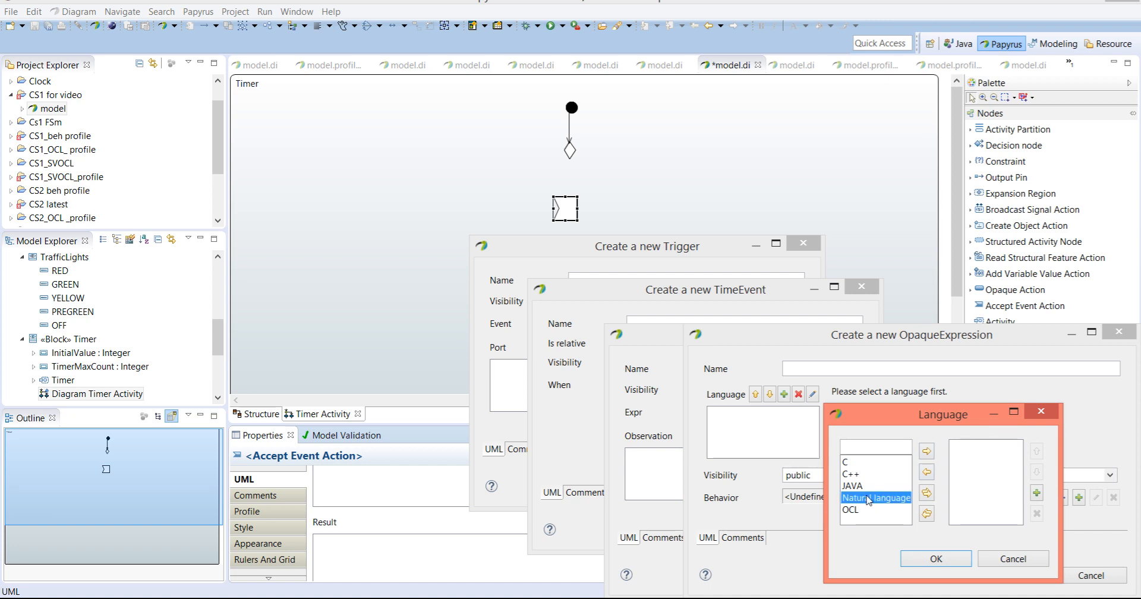
{"action": "left_click", "coordinate": [926, 451]}
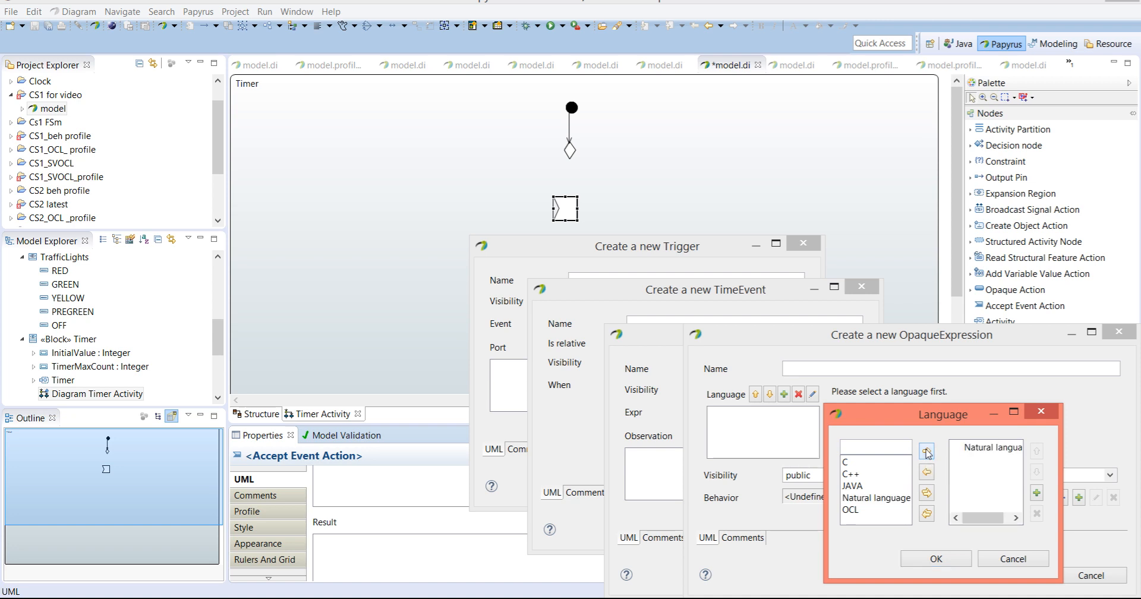
{"action": "left_click", "coordinate": [936, 554]}
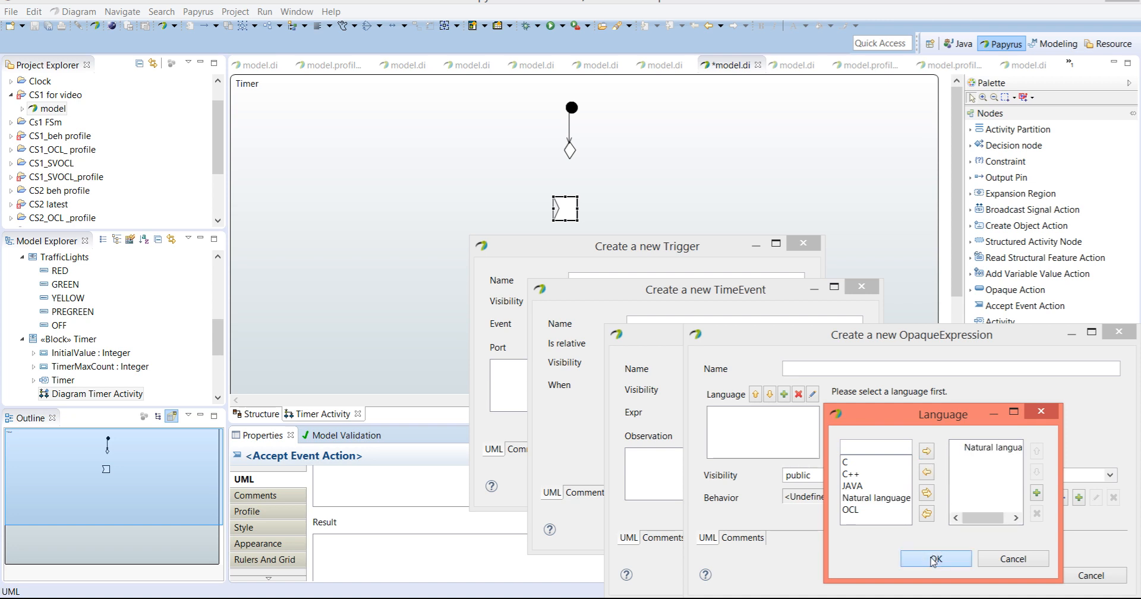
Step: Set the OpaqueExpression's body to 1 and finish creating the TimeExpression, the TimeEvent and the trigger
{"action": "left_click", "coordinate": [872, 410]}
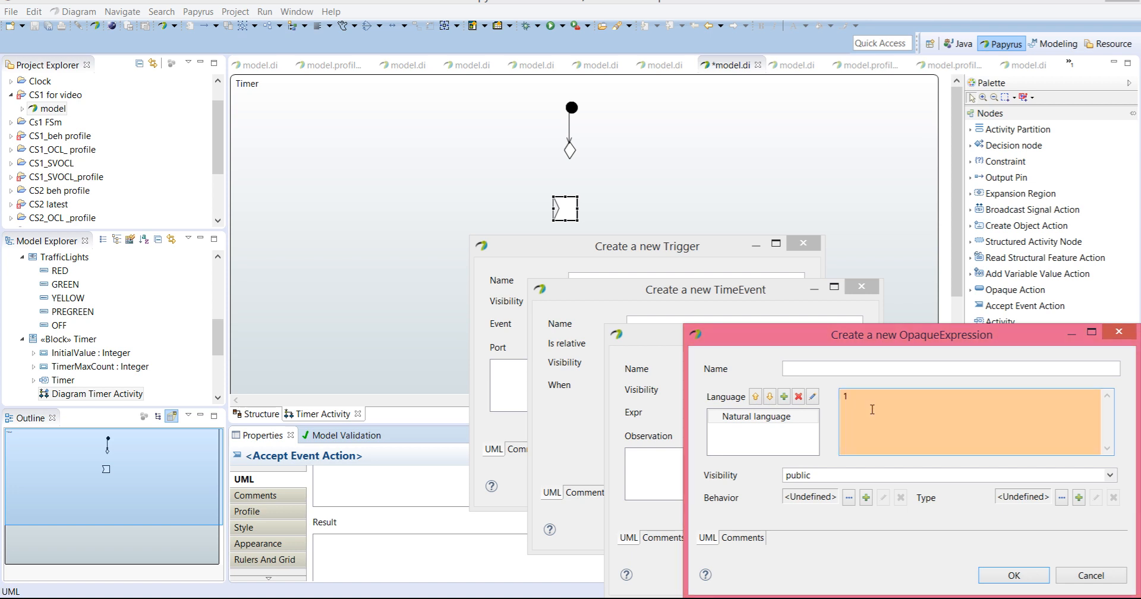
{"action": "type", "text": "3"}
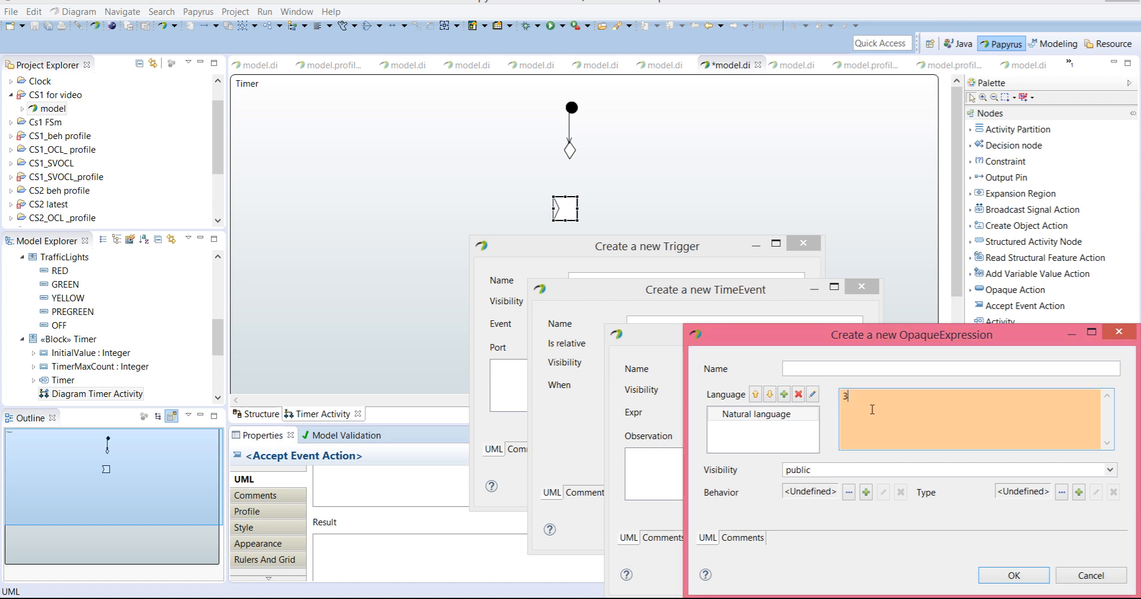
{"action": "type", "text": "3"}
{"action": "key", "text": "BackSpace"}
{"action": "key", "text": "BackSpace"}
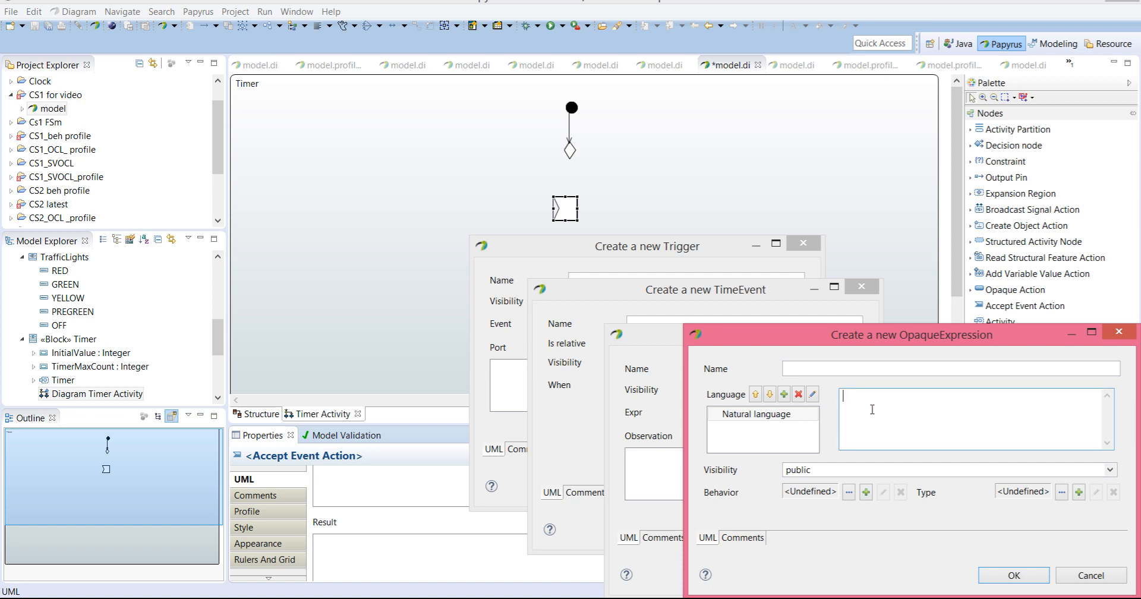
{"action": "type", "text": "1"}
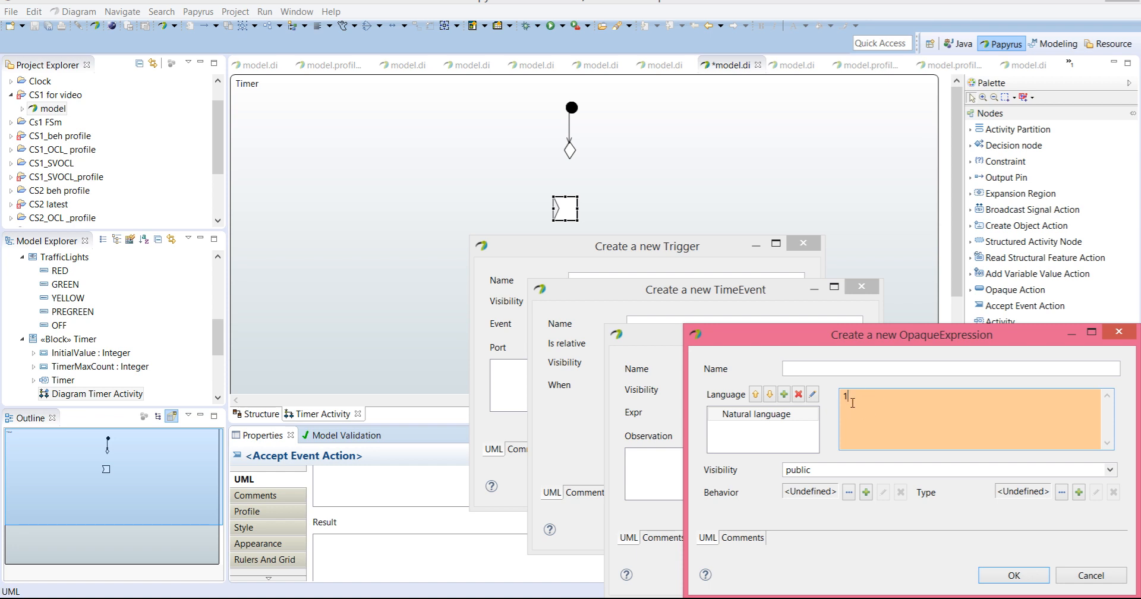
{"action": "left_click", "coordinate": [1002, 575]}
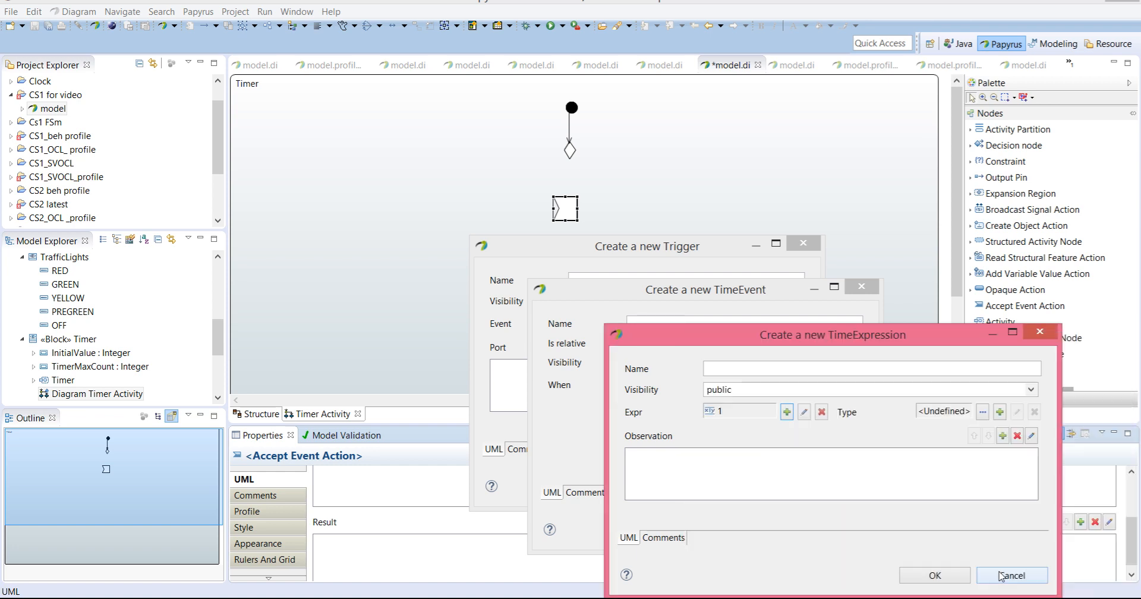
{"action": "left_click", "coordinate": [923, 575]}
{"action": "left_click", "coordinate": [774, 531]}
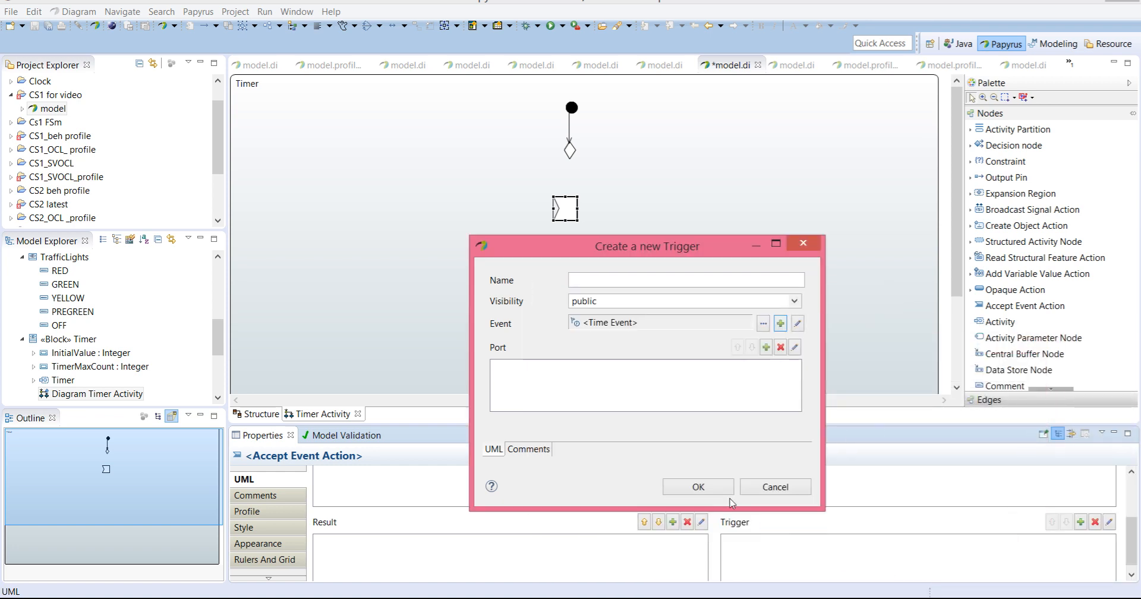
{"action": "left_click", "coordinate": [697, 486]}
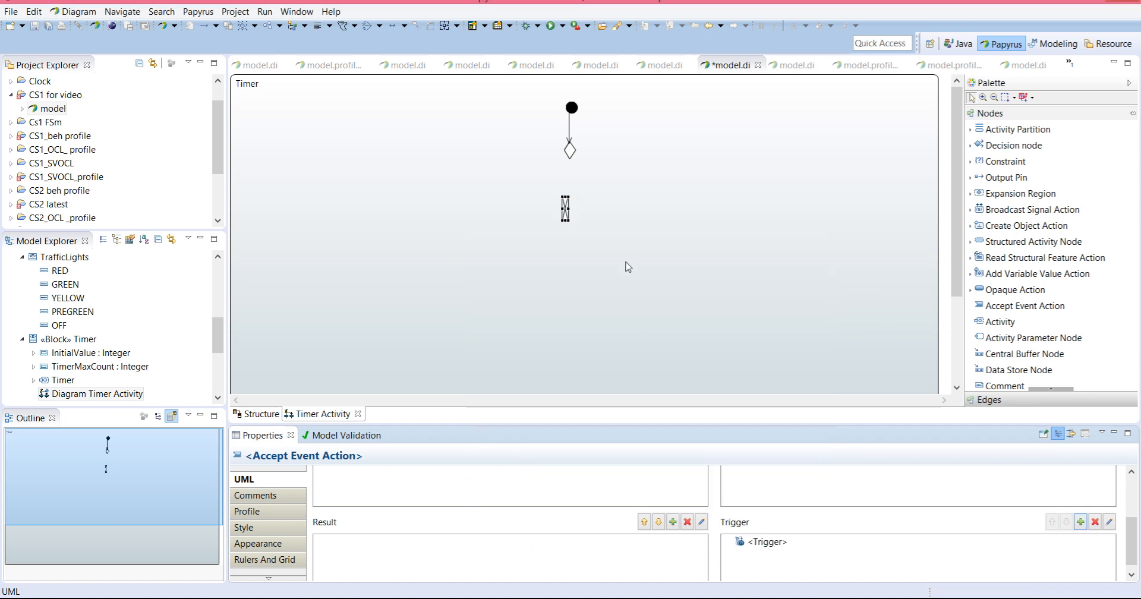
Step: Align the hourglass Accept Event Action closer beneath the Decision node and connect the Decision node to it with a Control Flow
{"action": "left_click_drag", "start_coordinate": [569, 208], "coordinate": [576, 209]}
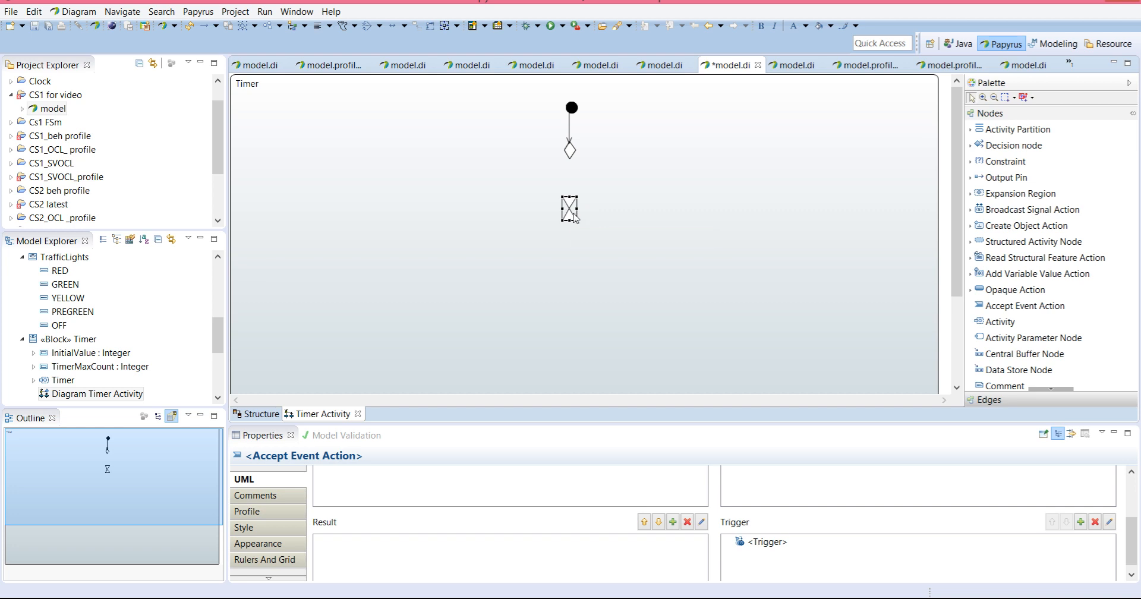
{"action": "mouse_move", "coordinate": [572, 213]}
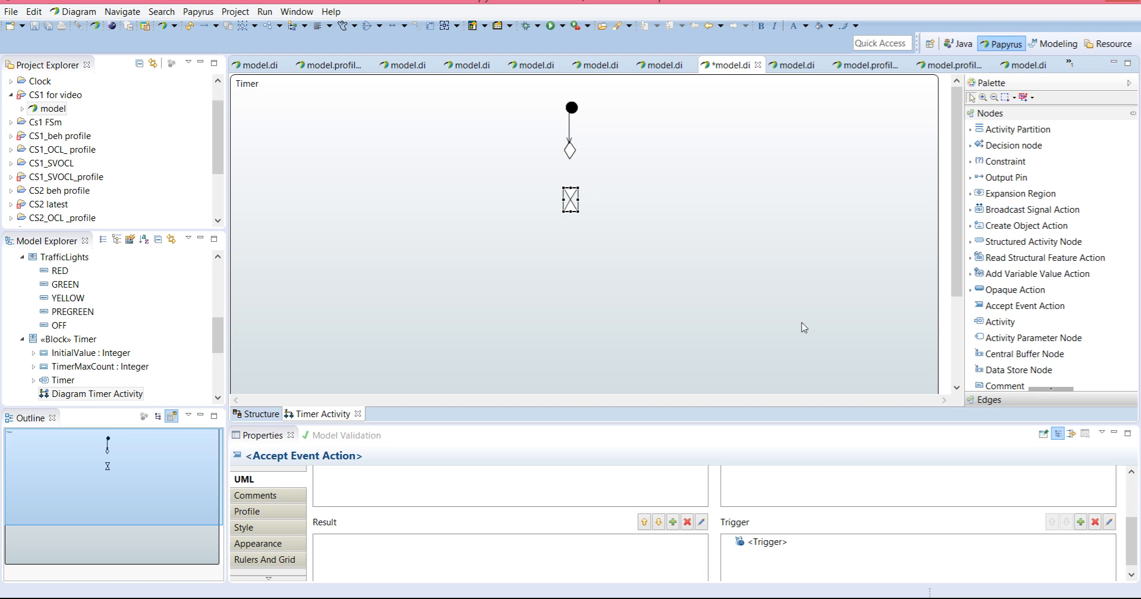
{"action": "left_click", "coordinate": [1020, 404]}
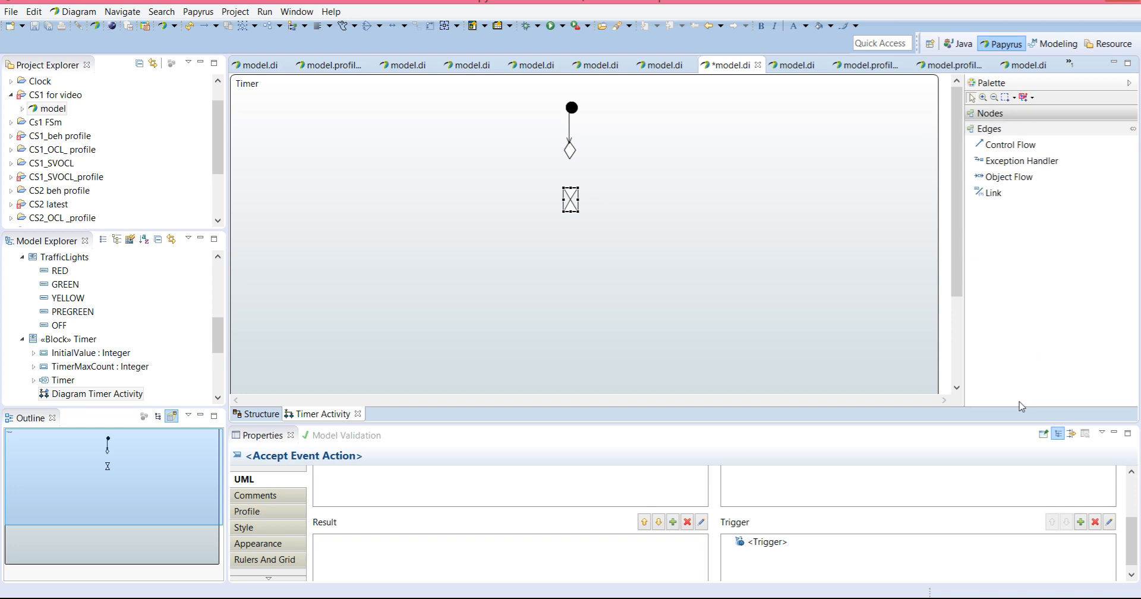
{"action": "left_click", "coordinate": [1014, 151]}
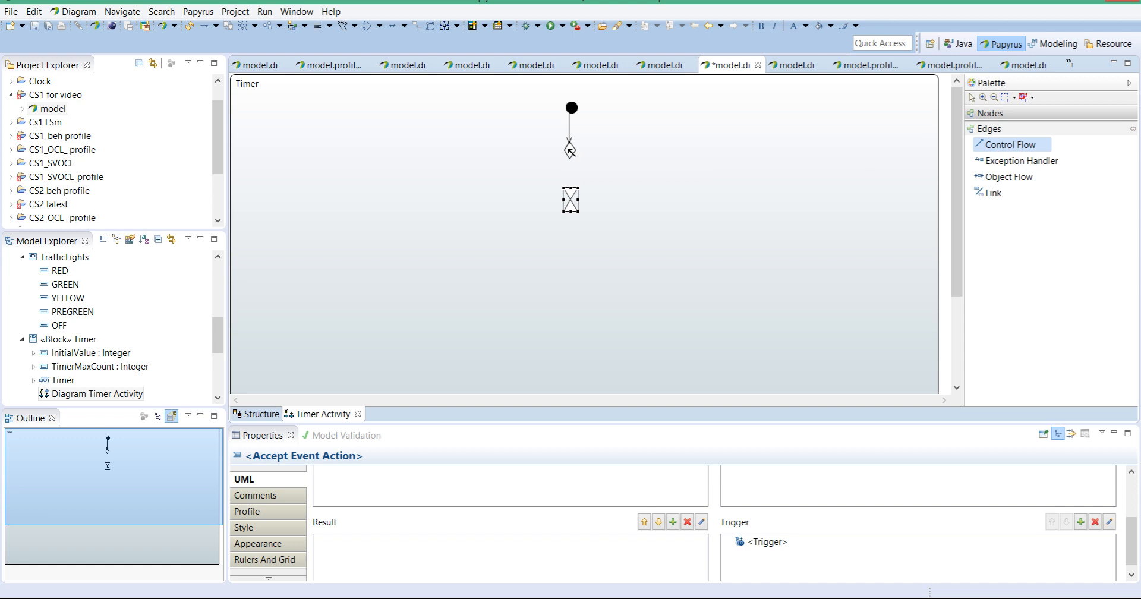
{"action": "mouse_move", "coordinate": [567, 149]}
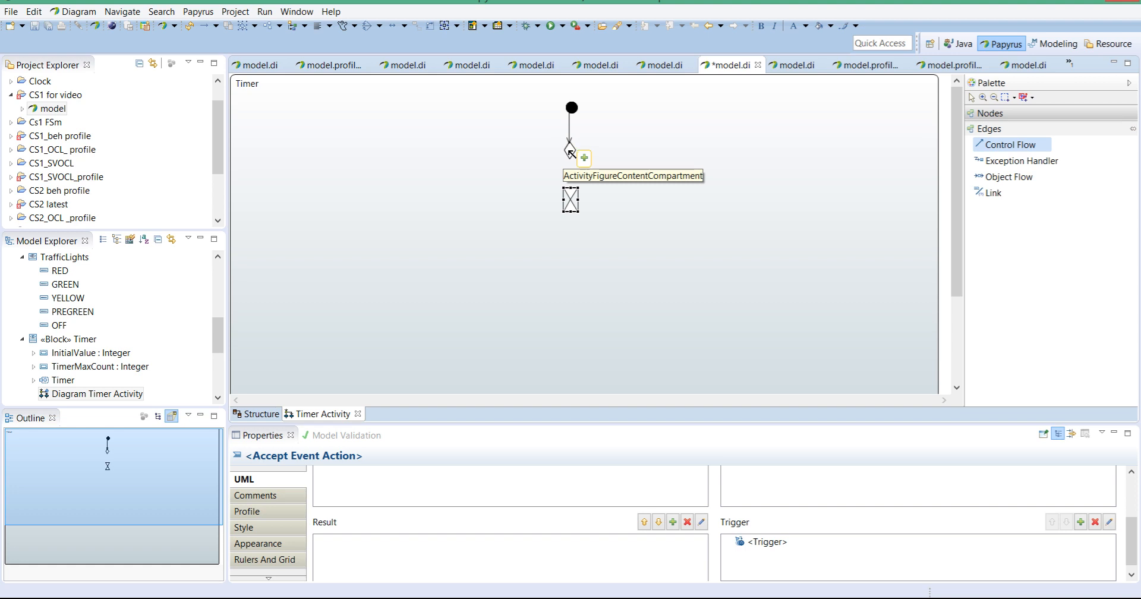
{"action": "left_click", "coordinate": [569, 152]}
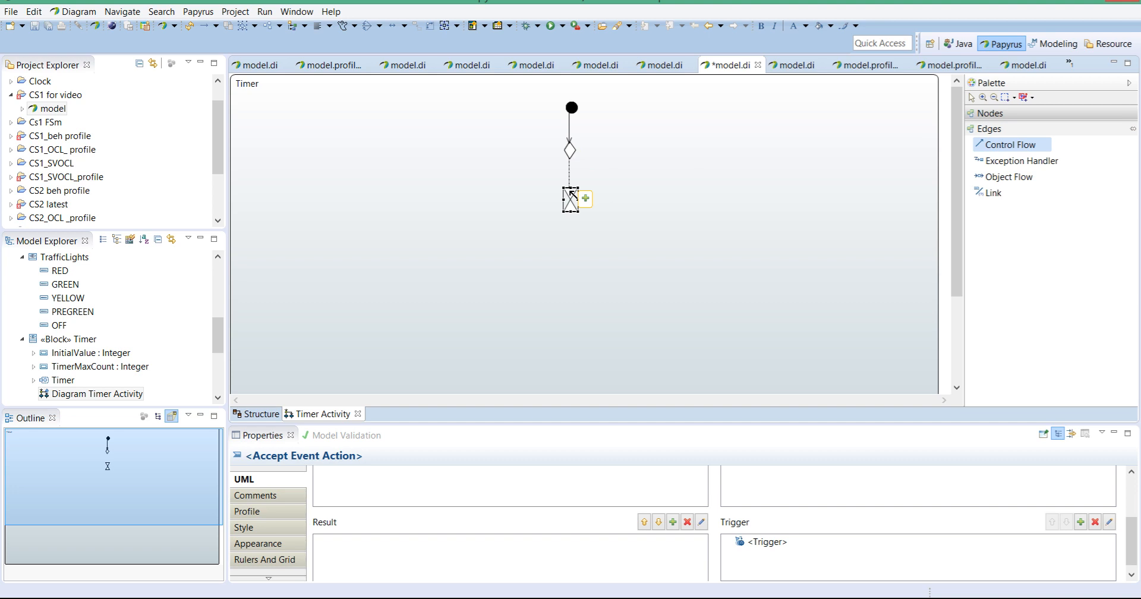
{"action": "left_click", "coordinate": [572, 194]}
{"action": "left_click", "coordinate": [597, 180]}
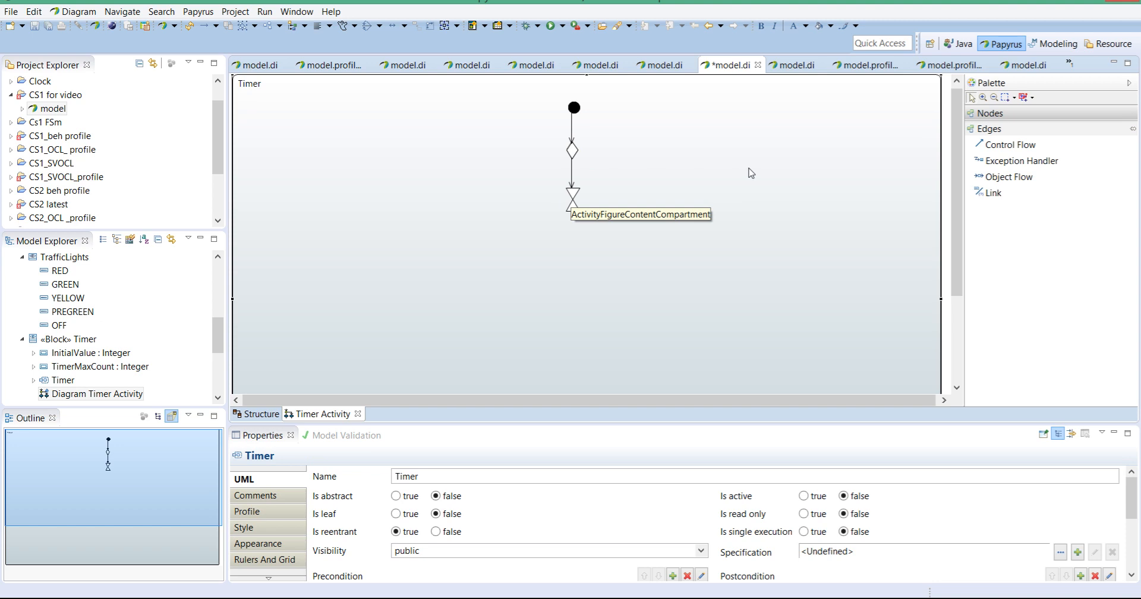
Step: Place a ReadSelfAction below the hourglass Accept Event Action in the Timer activity diagram
{"action": "left_click", "coordinate": [999, 116]}
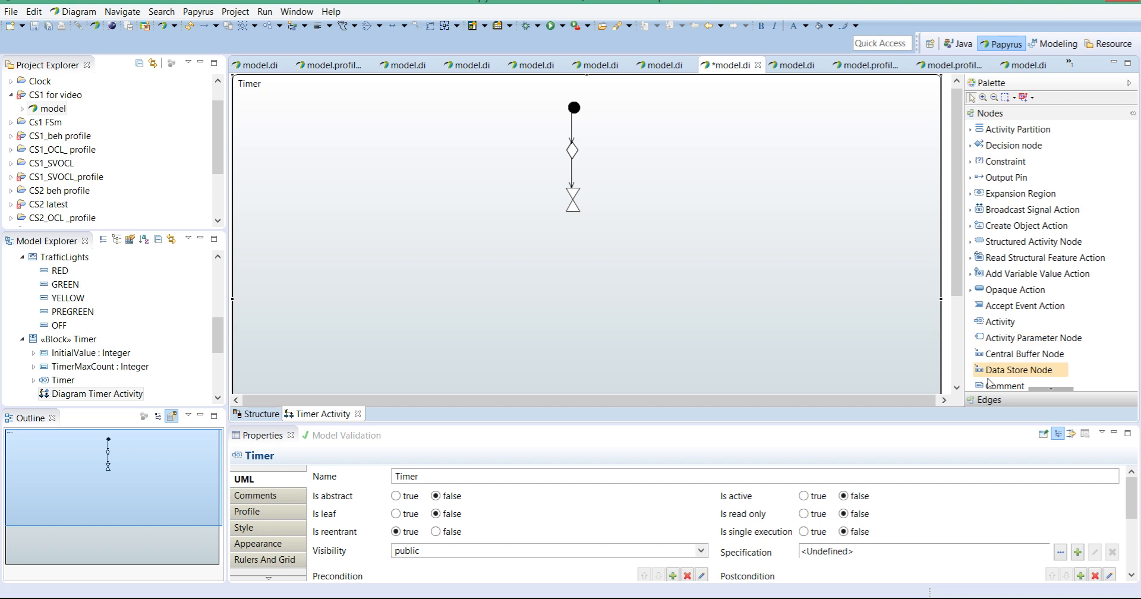
{"action": "left_click", "coordinate": [988, 399]}
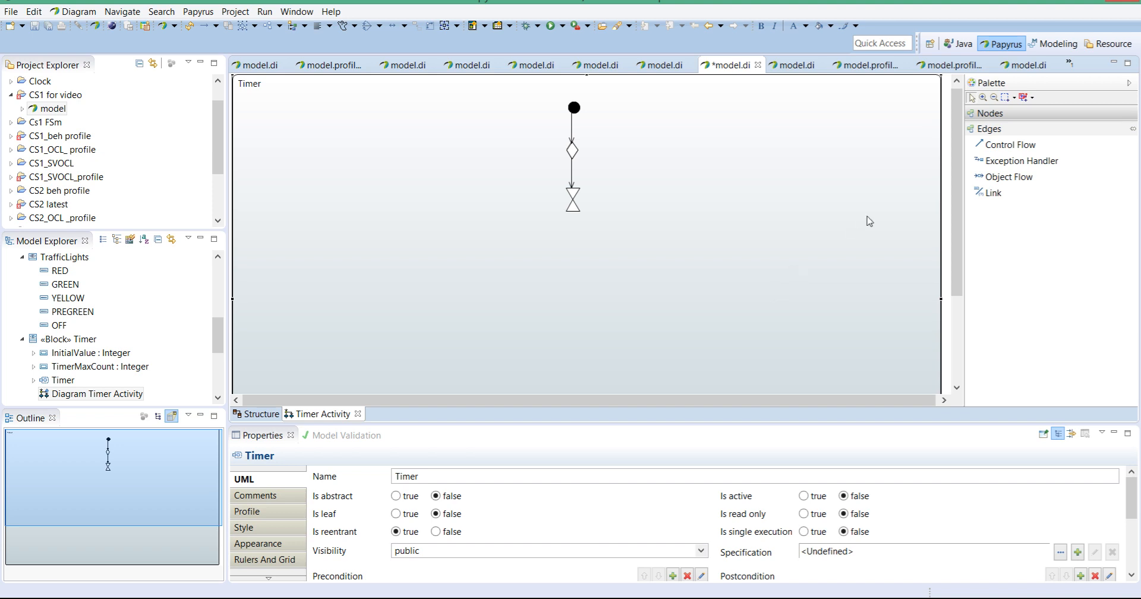
{"action": "left_click", "coordinate": [997, 118]}
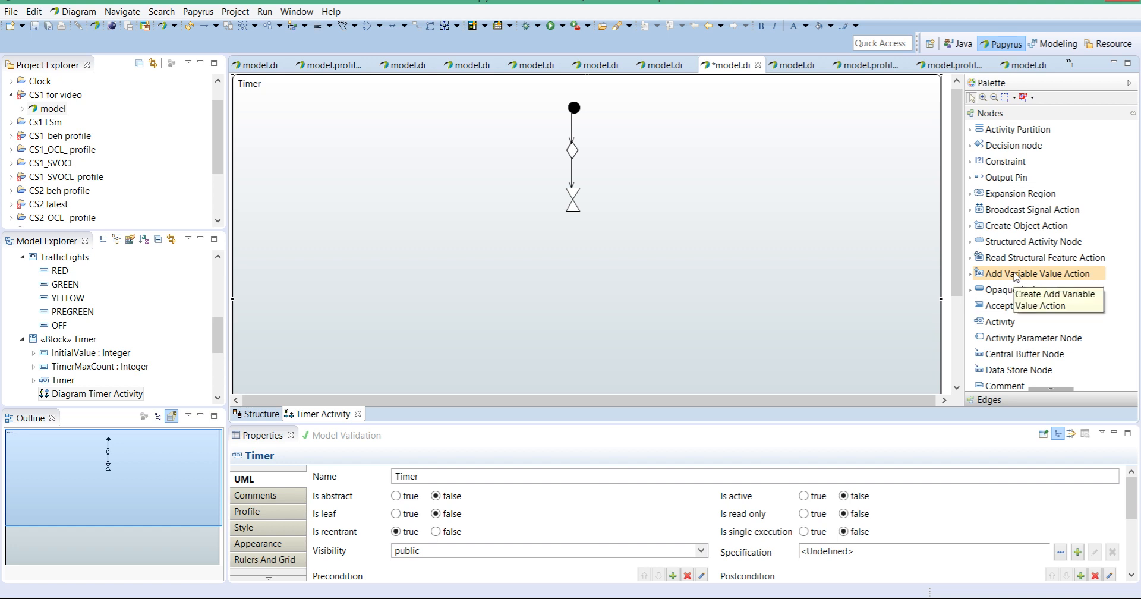
{"action": "left_click", "coordinate": [969, 197]}
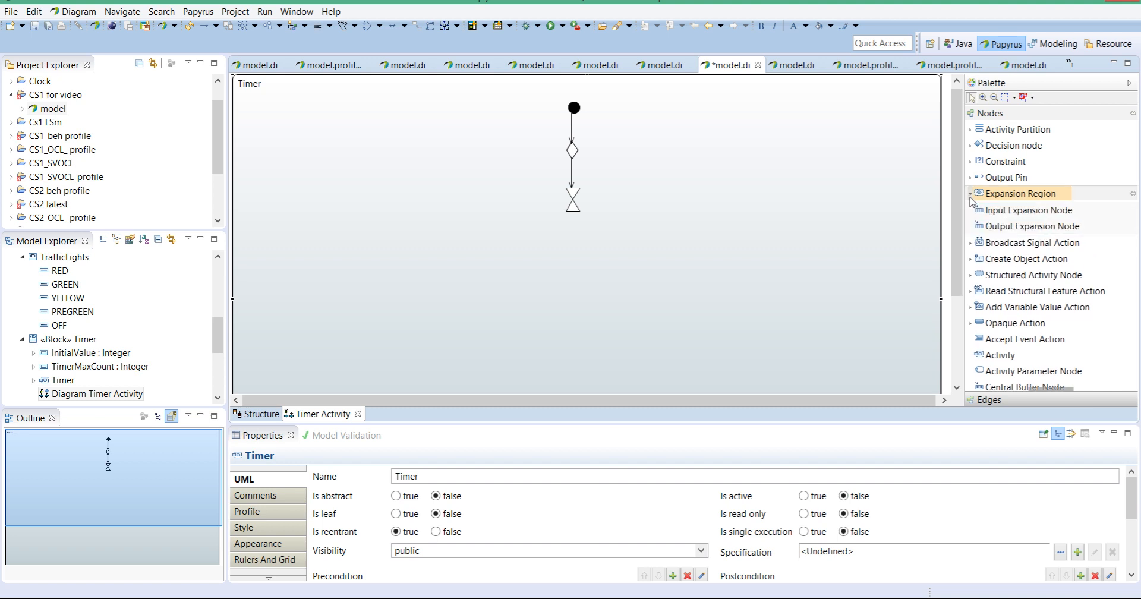
{"action": "left_click", "coordinate": [970, 197]}
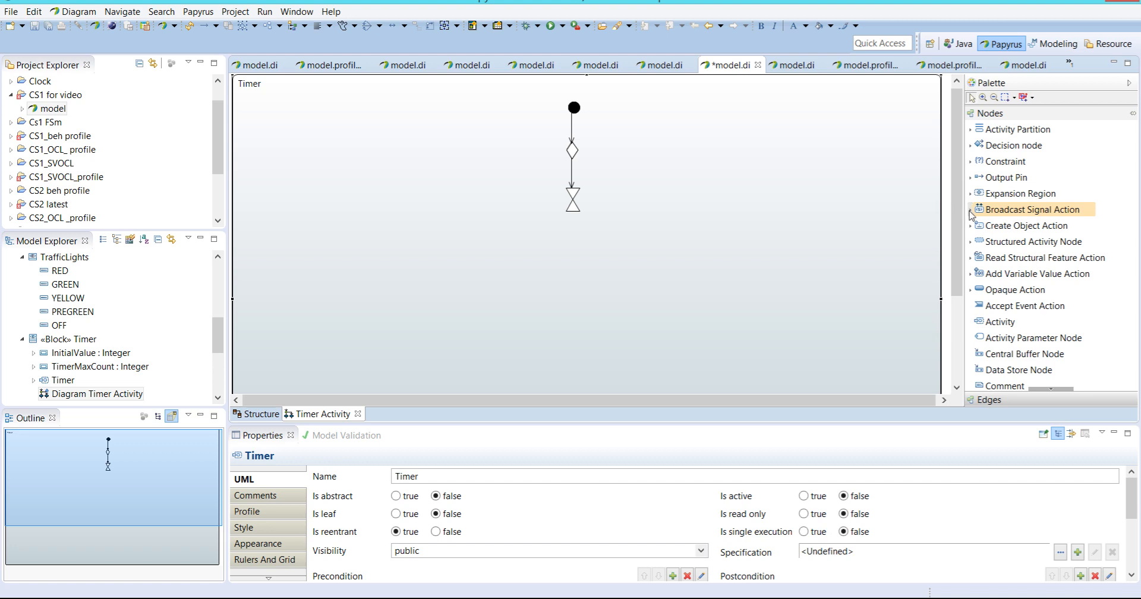
{"action": "left_click", "coordinate": [969, 210]}
{"action": "left_click", "coordinate": [970, 211]}
{"action": "left_click", "coordinate": [970, 226]}
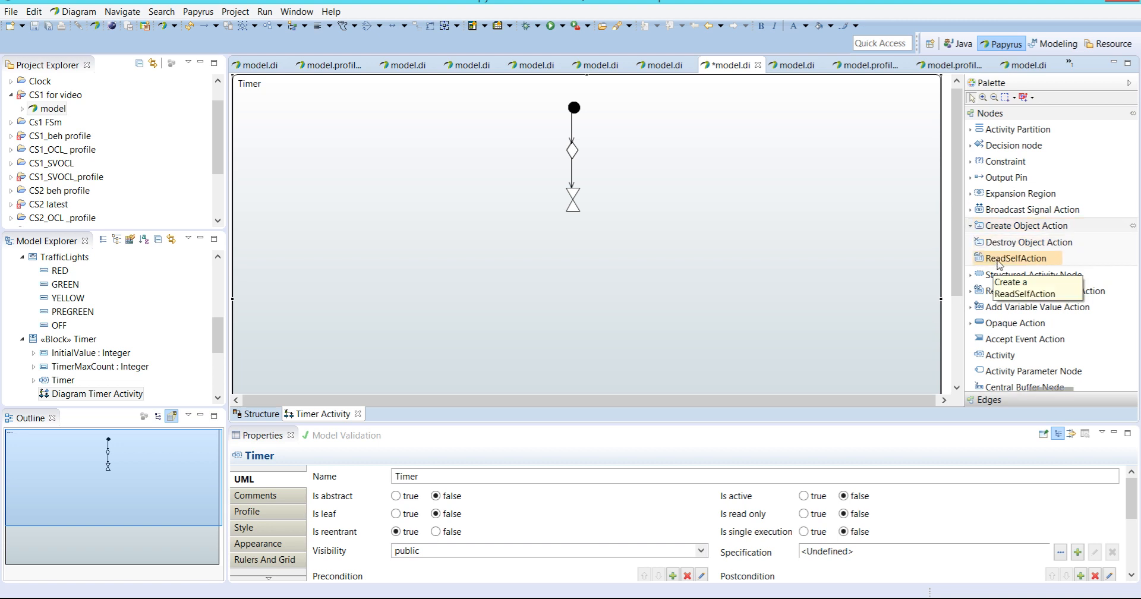
{"action": "left_click", "coordinate": [998, 262]}
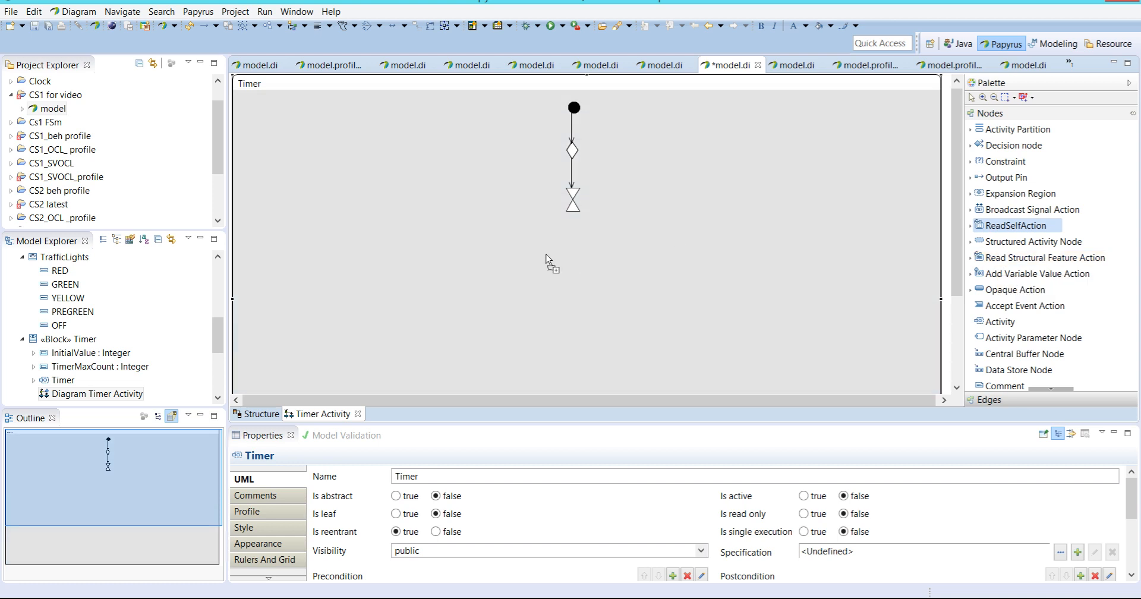
{"action": "left_click", "coordinate": [539, 252]}
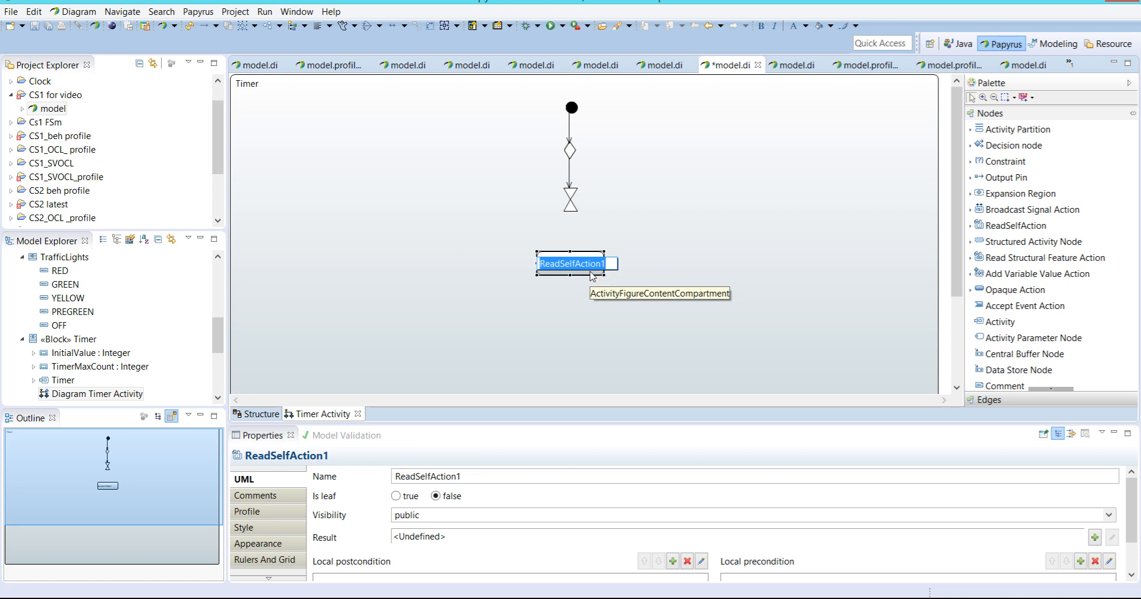
{"action": "left_click", "coordinate": [592, 276]}
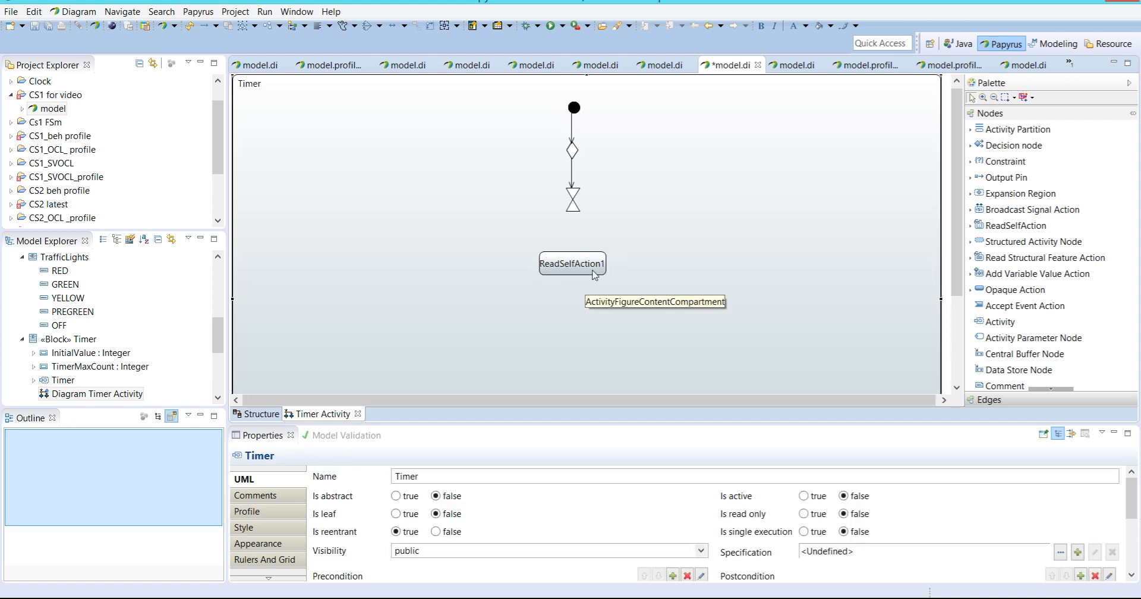
Step: Widen the ReadSelfAction node slightly to fit its name and center it beneath the Accept Event Action
{"action": "left_click", "coordinate": [600, 265]}
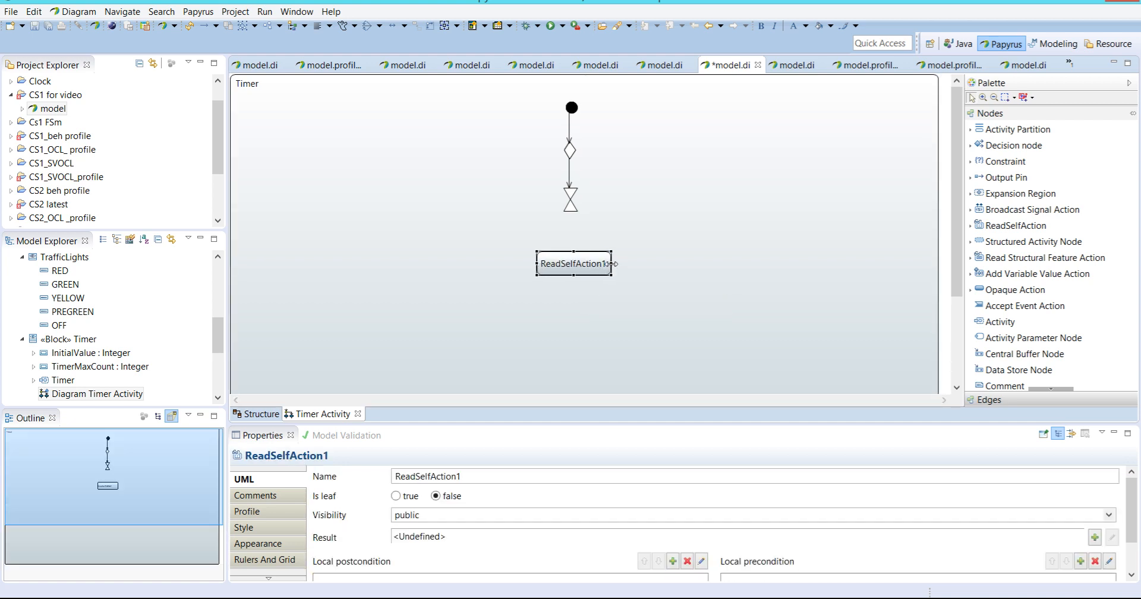
{"action": "left_click_drag", "start_coordinate": [593, 265], "coordinate": [583, 261]}
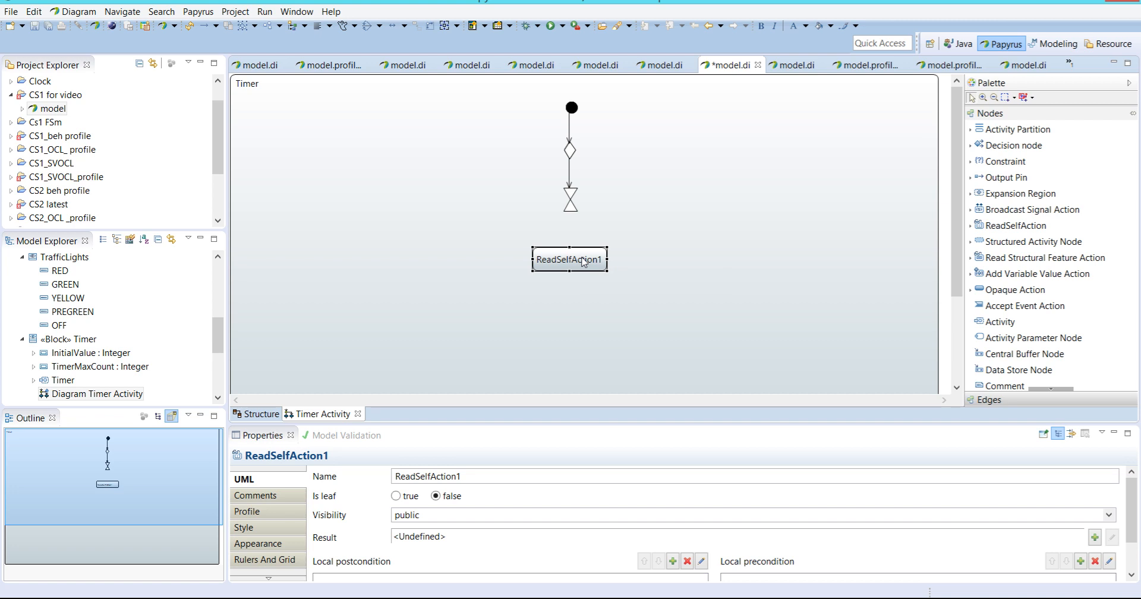
{"action": "left_click", "coordinate": [76, 342]}
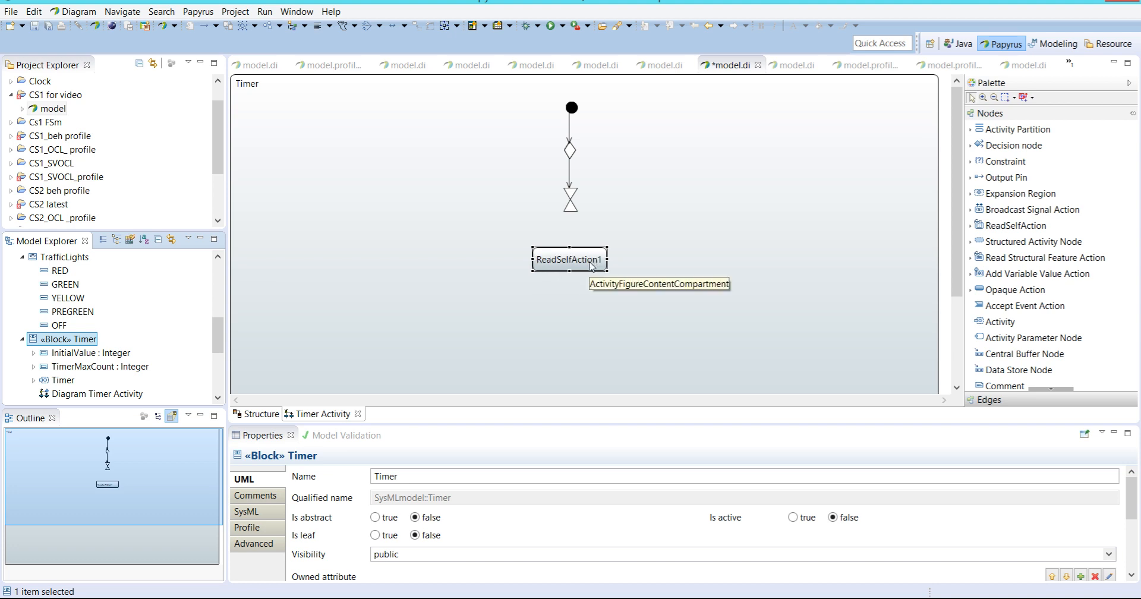
{"action": "left_click", "coordinate": [606, 232]}
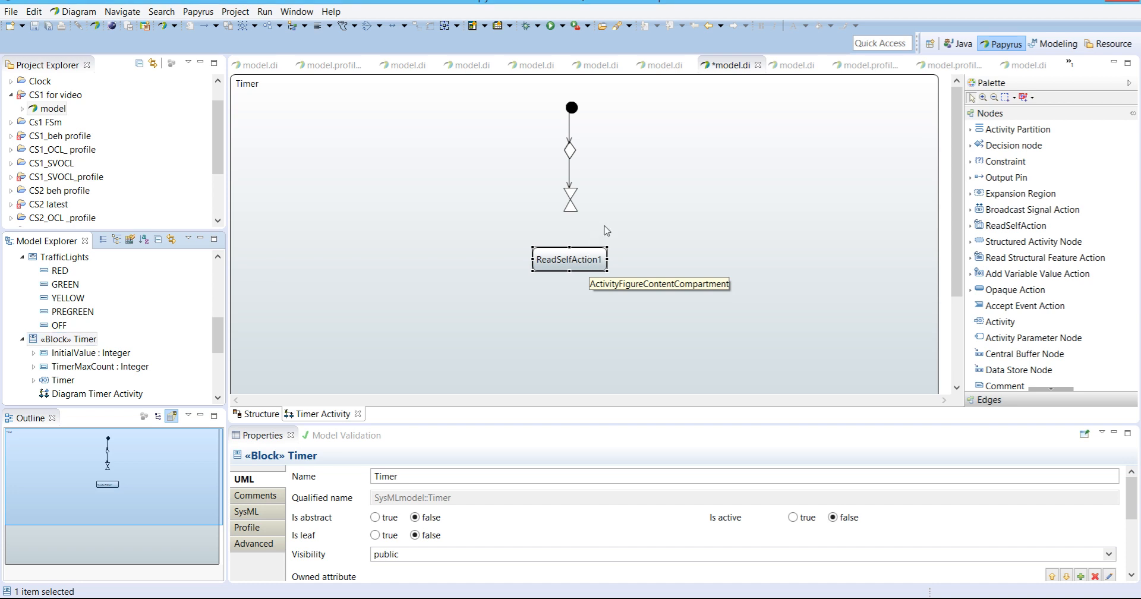
Step: Create an OutputPin named result as the Result of the ReadSelfAction, keeping its other properties at their defaults
{"action": "left_click", "coordinate": [581, 265]}
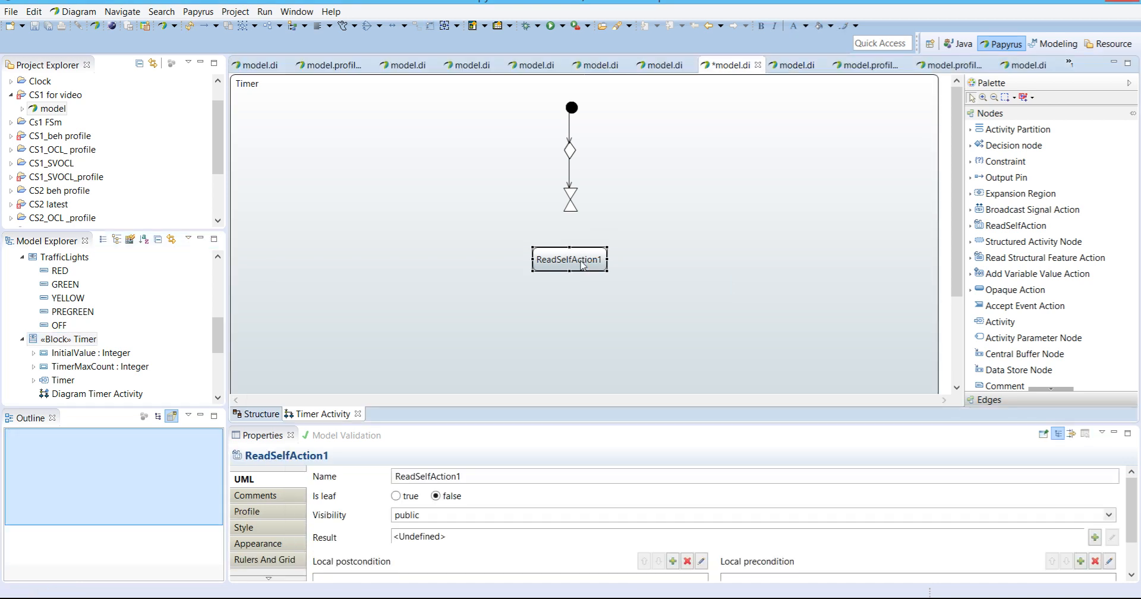
{"action": "left_click", "coordinate": [272, 437]}
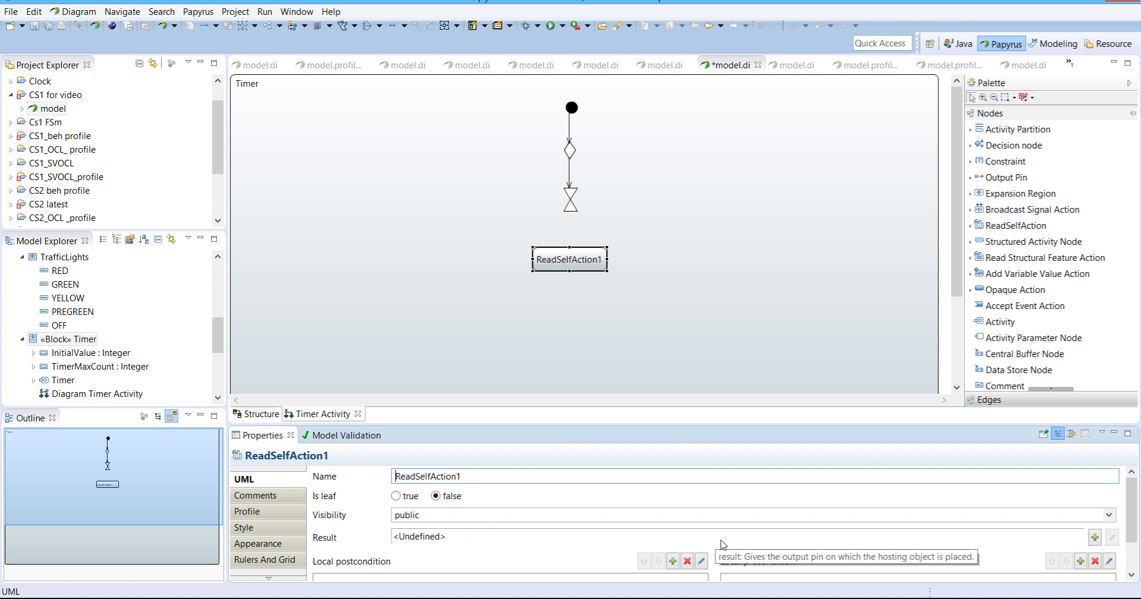
{"action": "left_click", "coordinate": [1095, 538]}
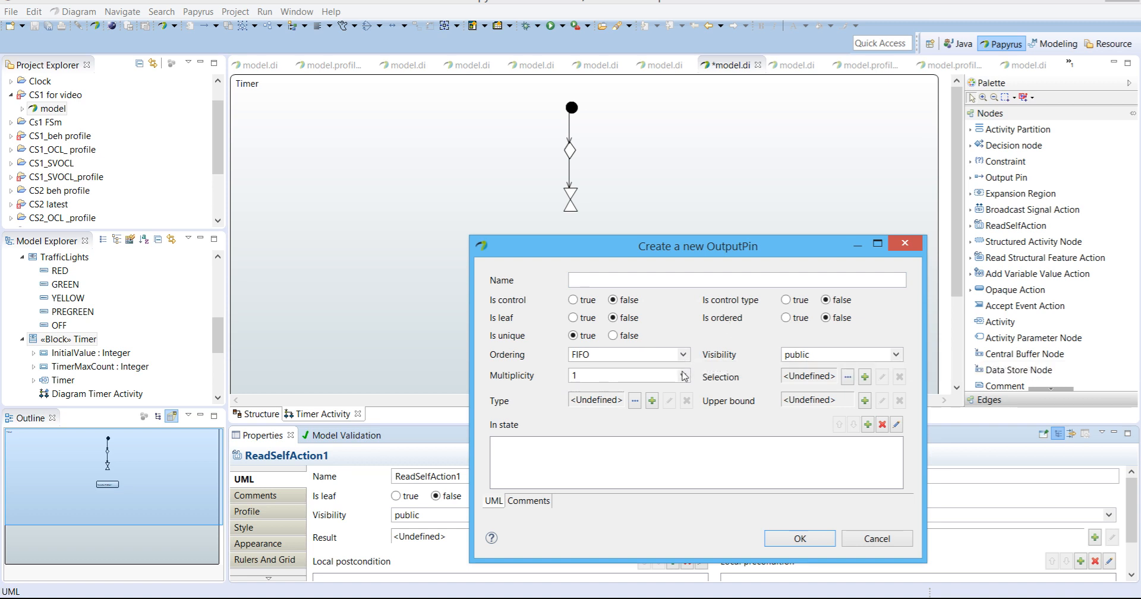
{"action": "left_click", "coordinate": [614, 281]}
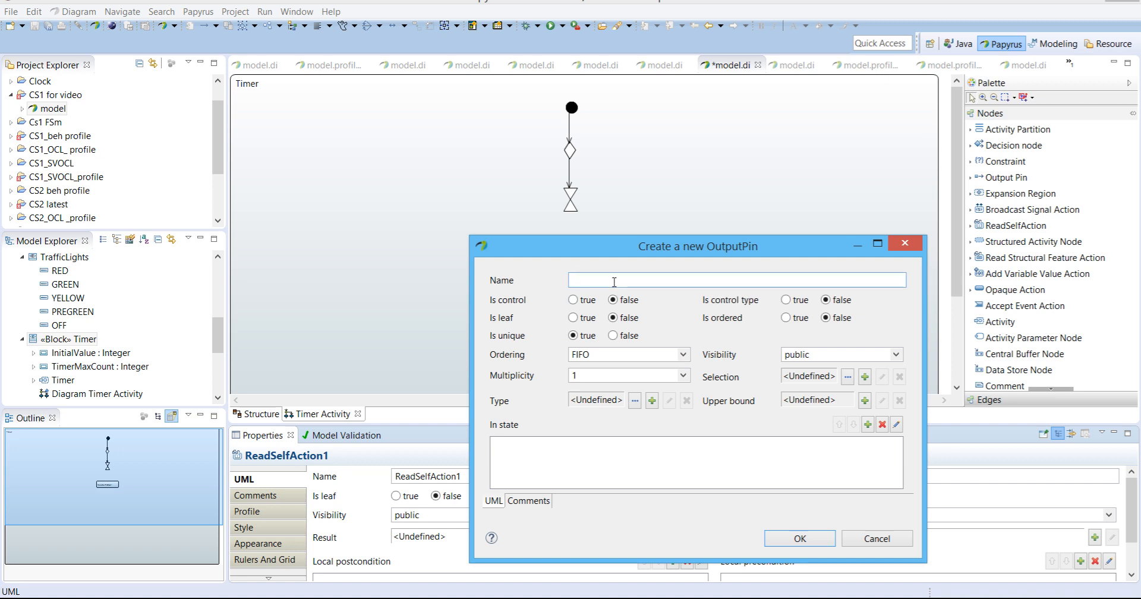
{"action": "type", "text": "re"}
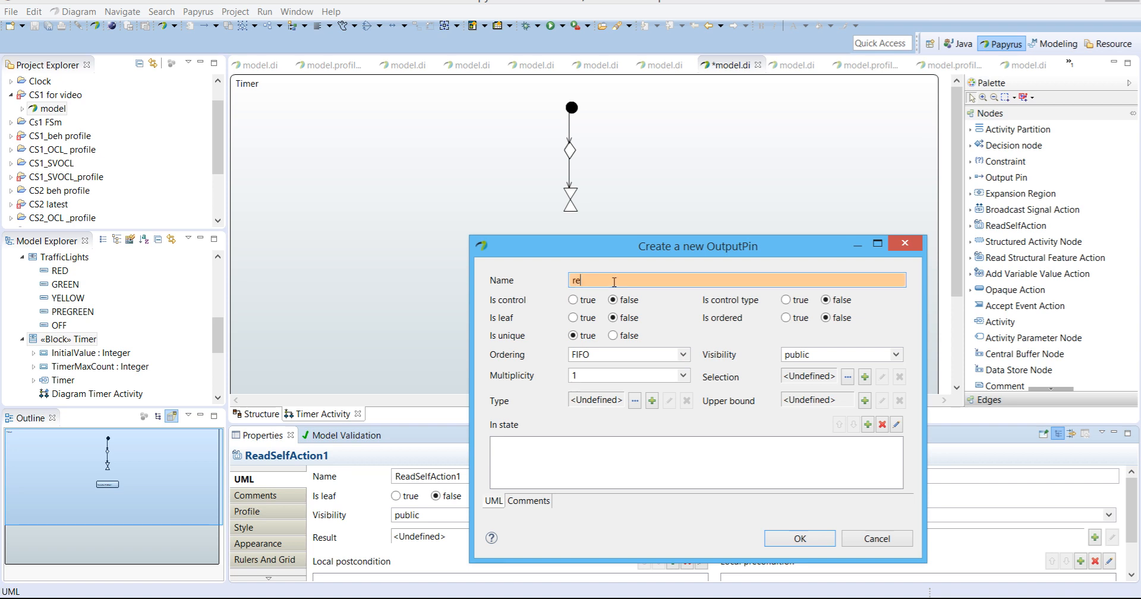
{"action": "type", "text": "sult"}
{"action": "left_click", "coordinate": [807, 540]}
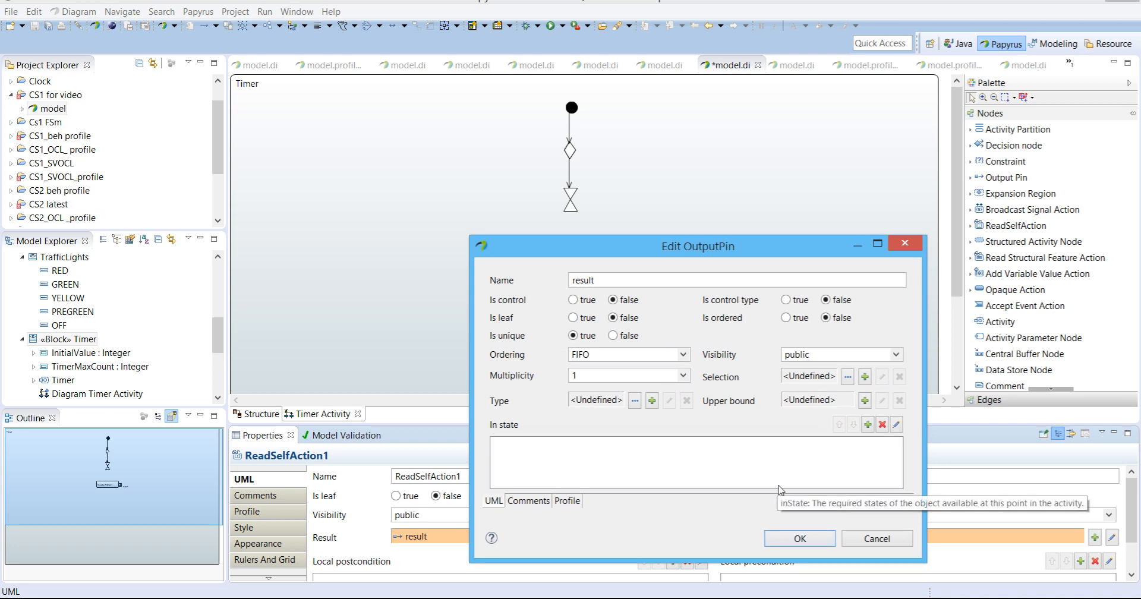
{"action": "left_click", "coordinate": [876, 539]}
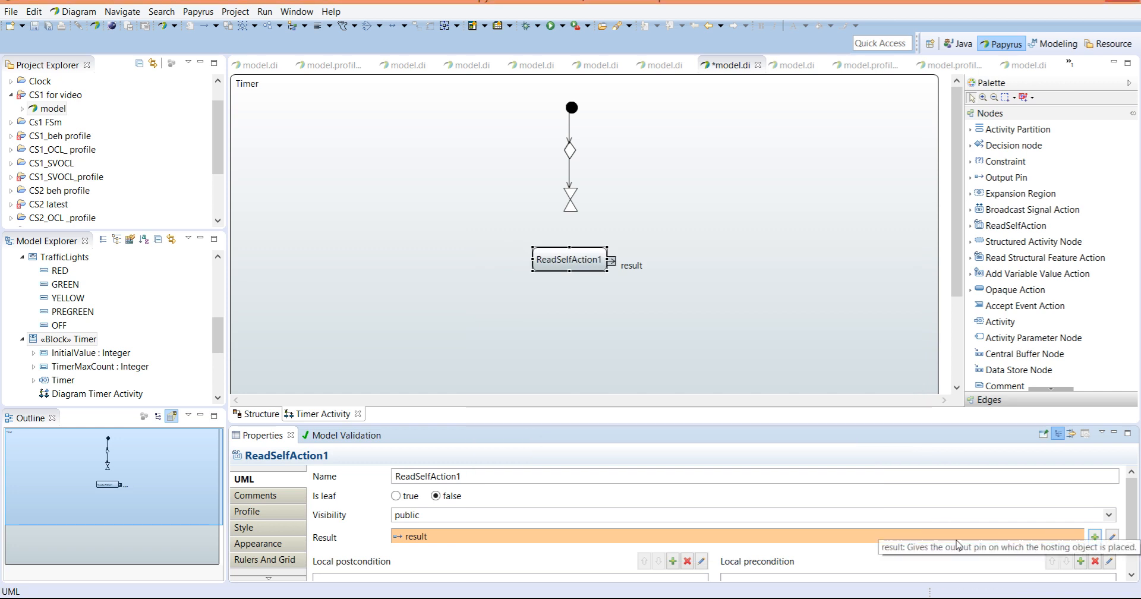
{"action": "left_click", "coordinate": [1111, 538]}
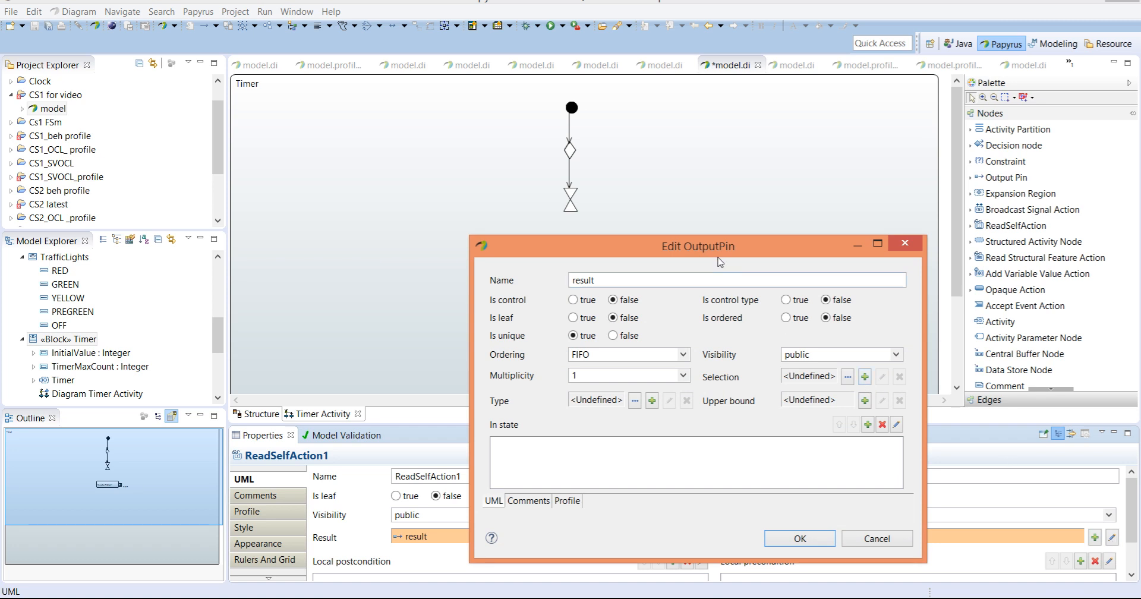
{"action": "left_click", "coordinate": [864, 540]}
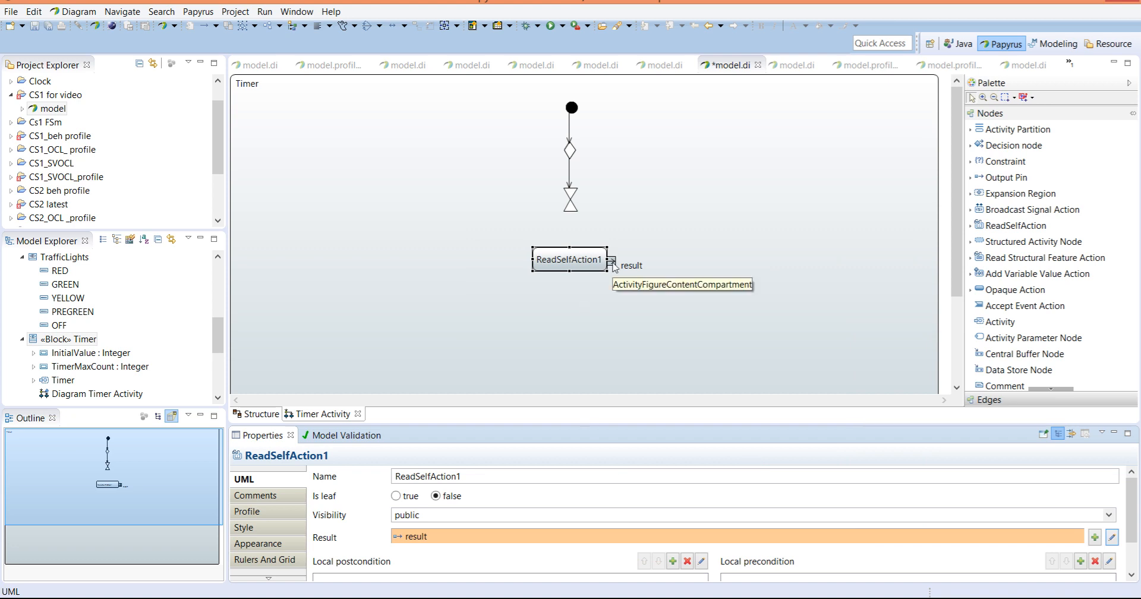
Step: Move the result output pin to the opposite, left edge of the ReadSelfAction node
{"action": "left_click", "coordinate": [611, 262]}
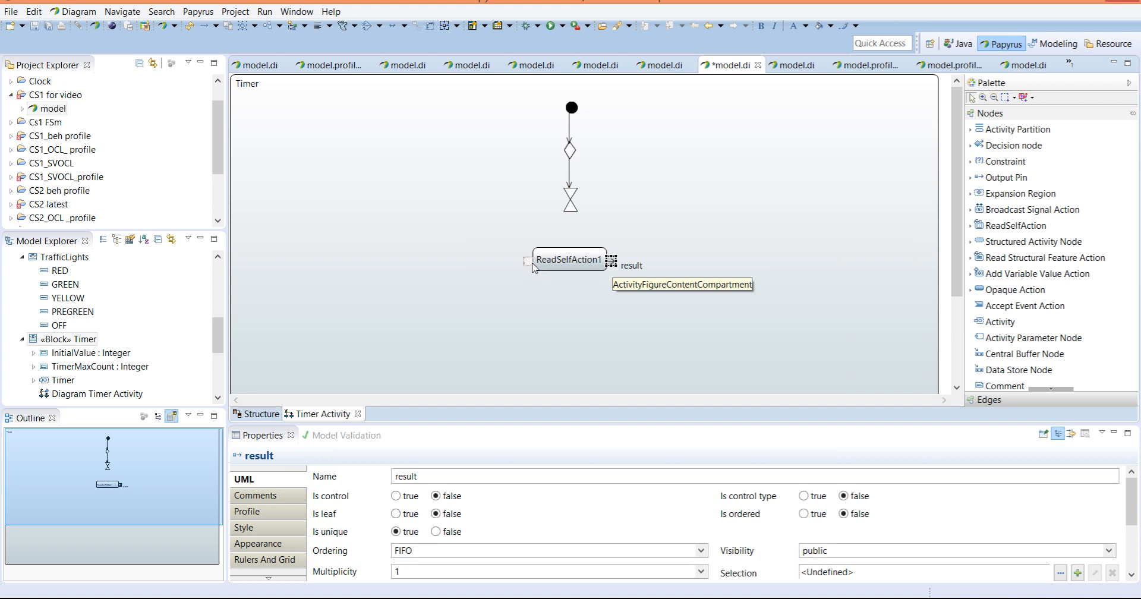
{"action": "left_click_drag", "start_coordinate": [533, 268], "coordinate": [531, 266]}
{"action": "left_click", "coordinate": [552, 267]}
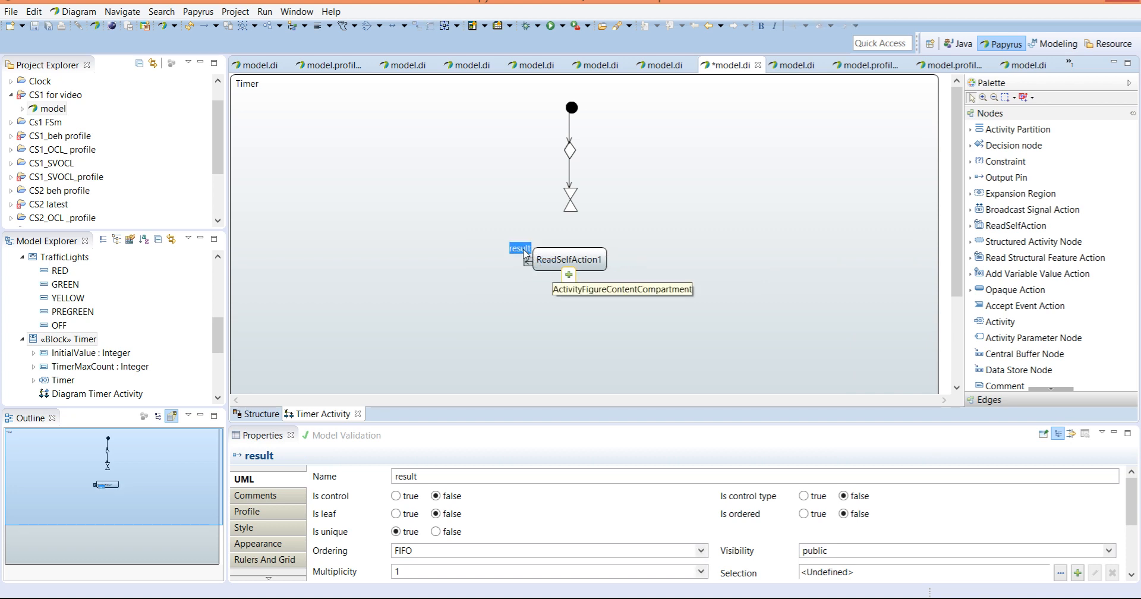
{"action": "left_click", "coordinate": [562, 247]}
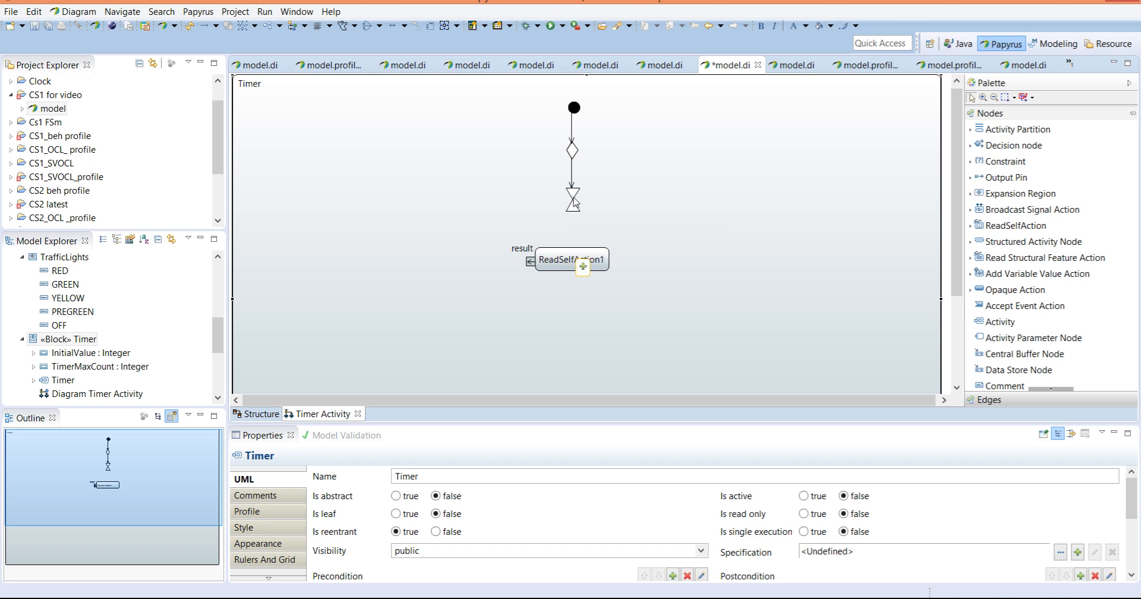
Step: Connect the hourglass Accept Event Action to the ReadSelfAction with a Control Flow
{"action": "mouse_move", "coordinate": [575, 203]}
{"action": "left_click", "coordinate": [573, 202]}
{"action": "left_click", "coordinate": [575, 257]}
{"action": "mouse_move", "coordinate": [575, 257]}
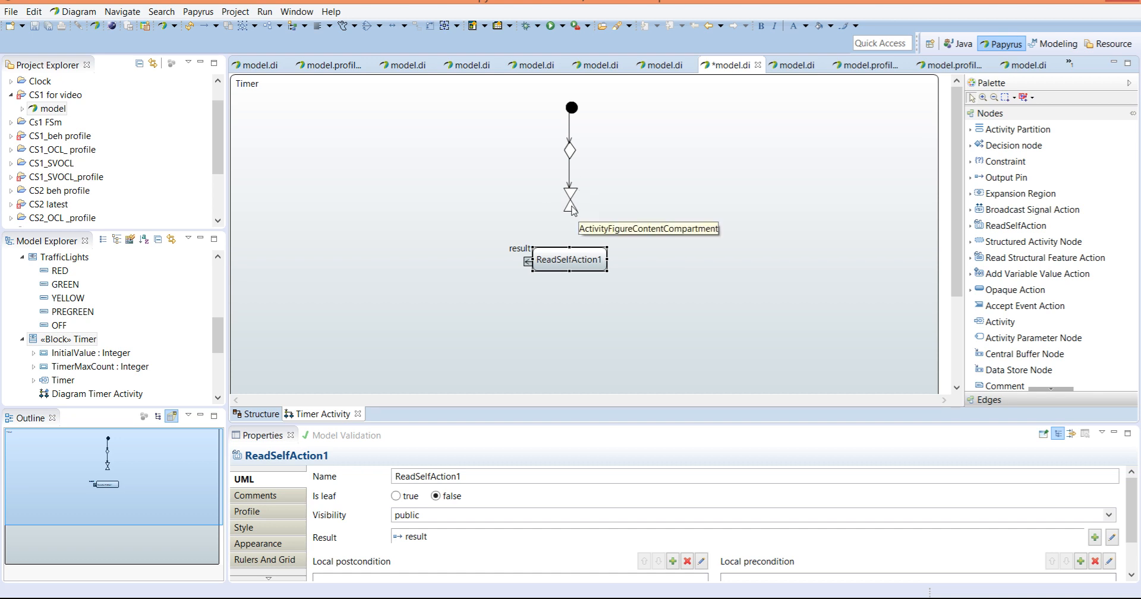
{"action": "left_click", "coordinate": [649, 260]}
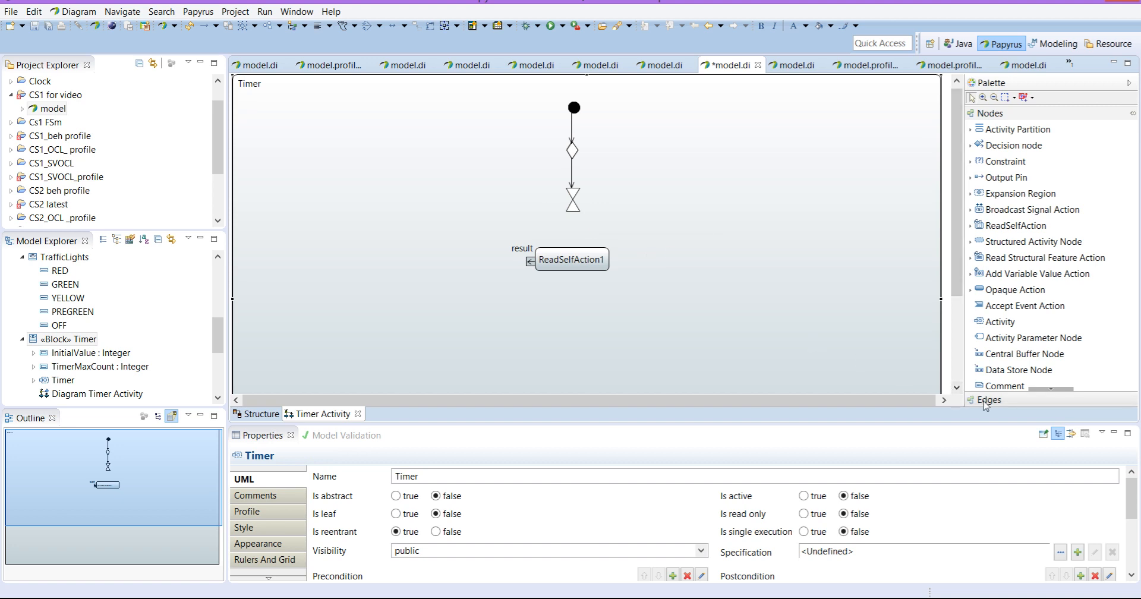
{"action": "left_click", "coordinate": [1004, 403]}
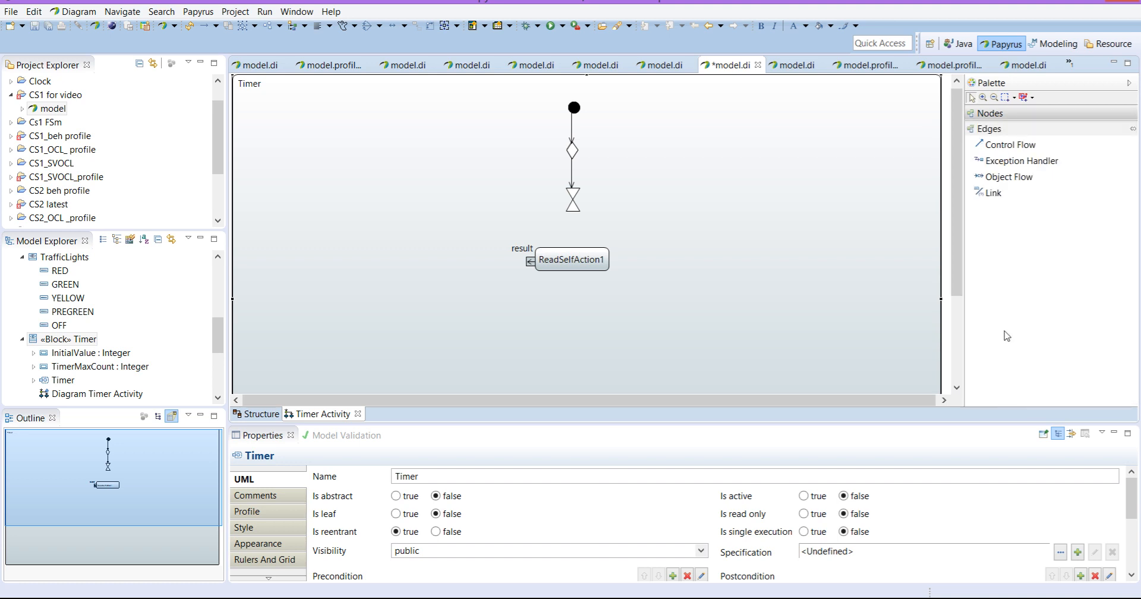
{"action": "left_click", "coordinate": [1011, 149]}
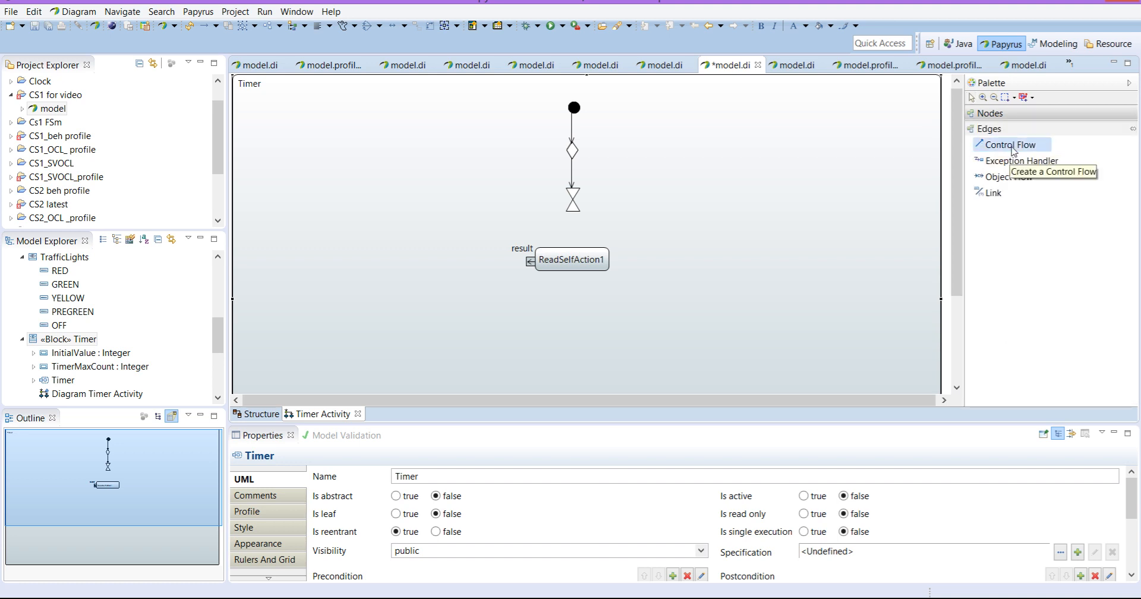
{"action": "left_click", "coordinate": [572, 207]}
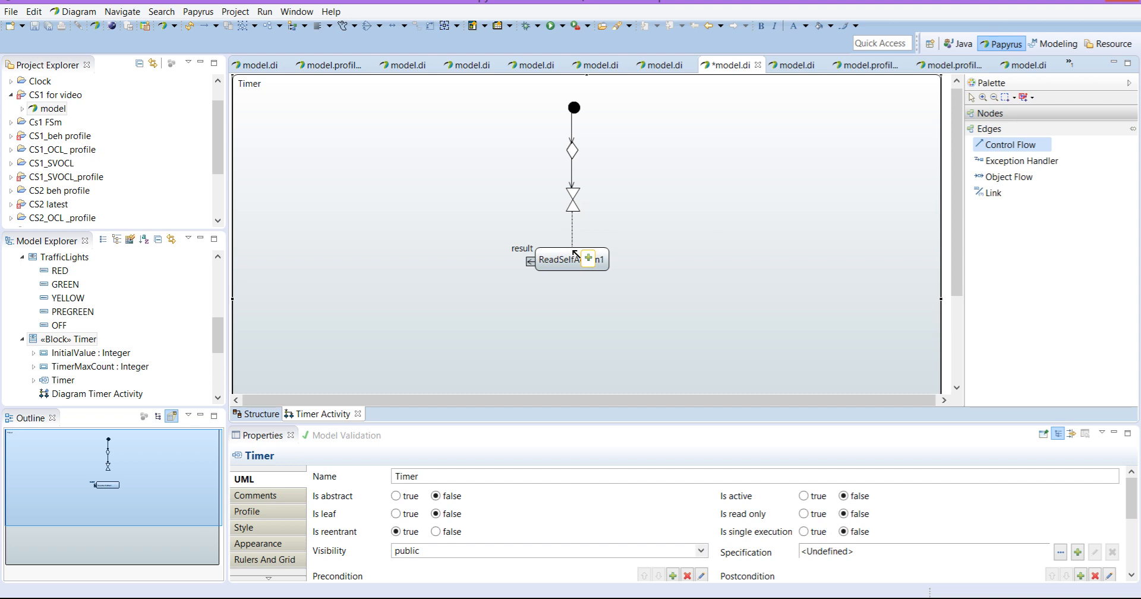
{"action": "left_click", "coordinate": [575, 254]}
{"action": "left_click", "coordinate": [604, 232]}
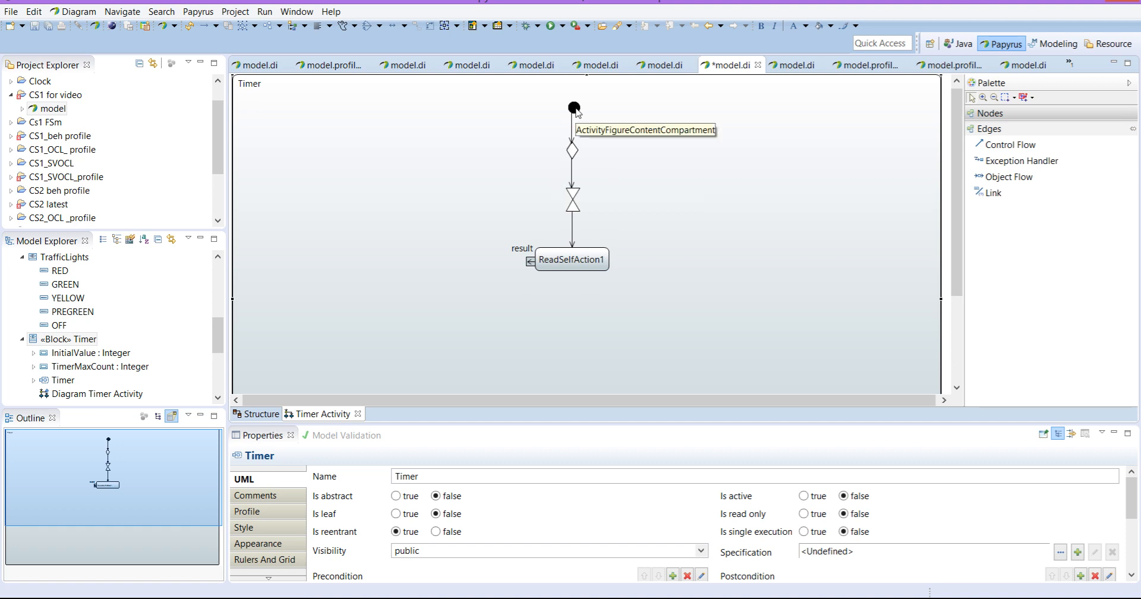
{"action": "mouse_move", "coordinate": [575, 151]}
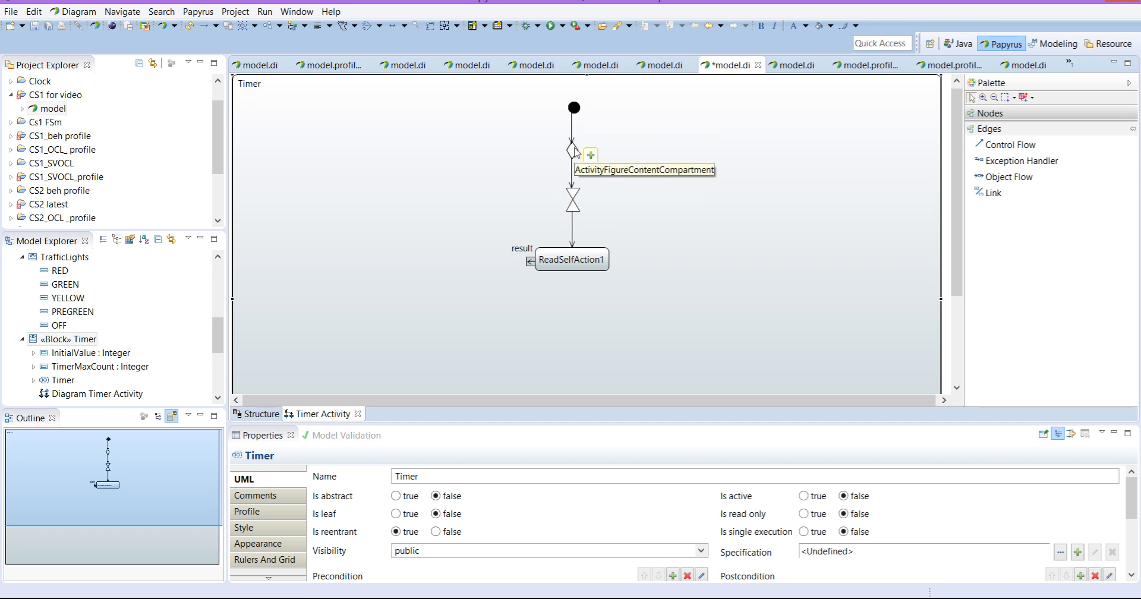